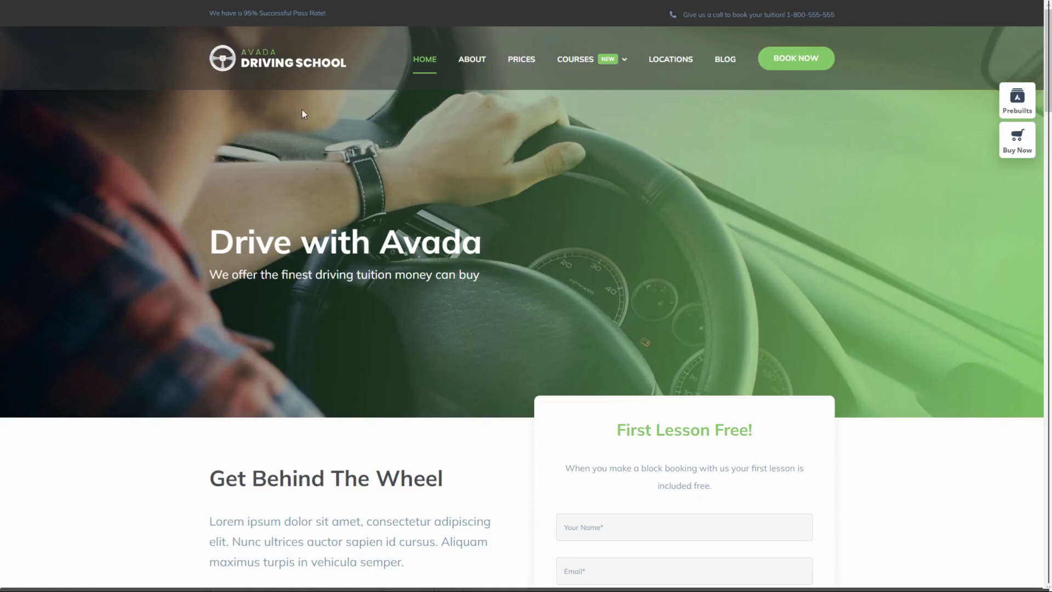
Scroll the Hostinger homepage and open the web hosting plans page
scroll(413, 209, down, 7)
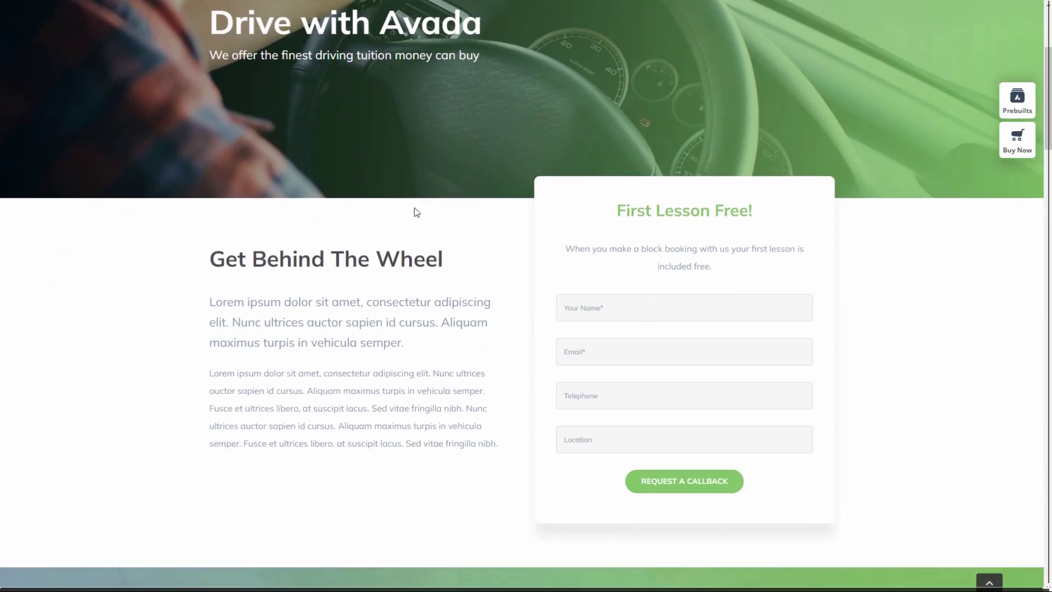
scroll(412, 209, down, 6)
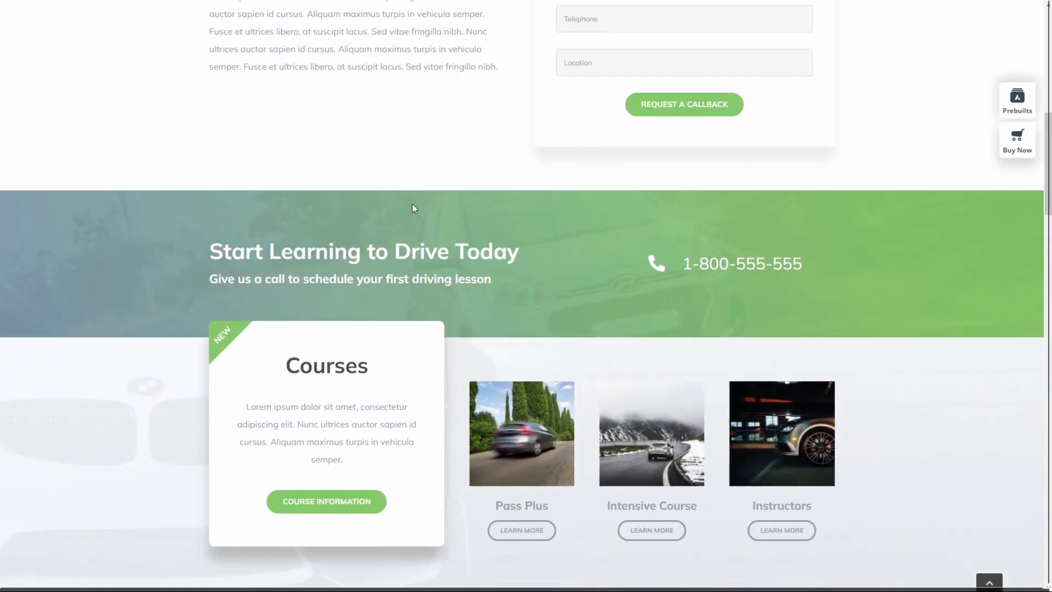
scroll(412, 203, down, 8)
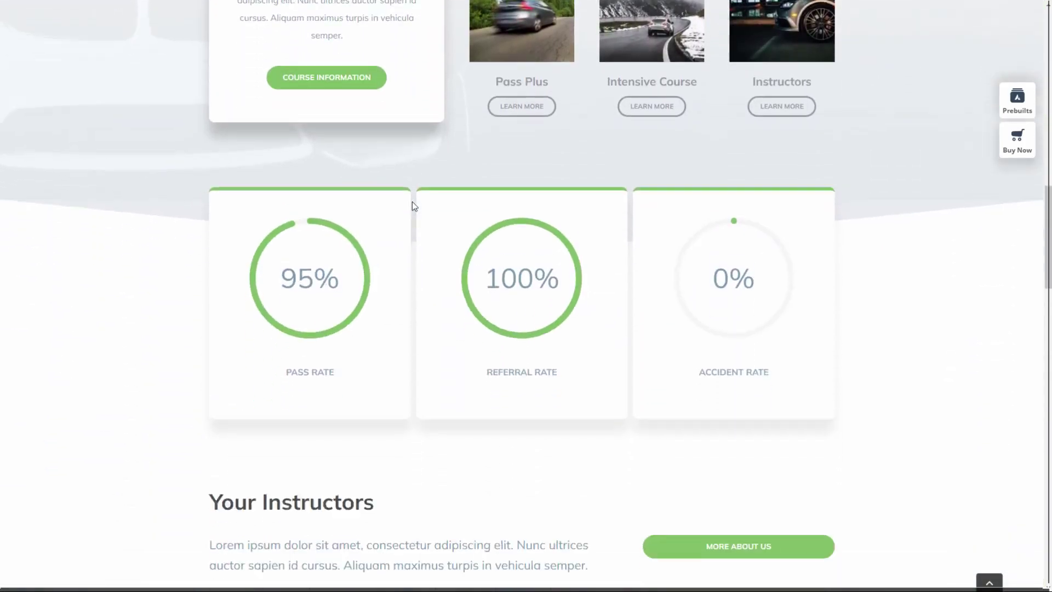
scroll(412, 205, down, 9)
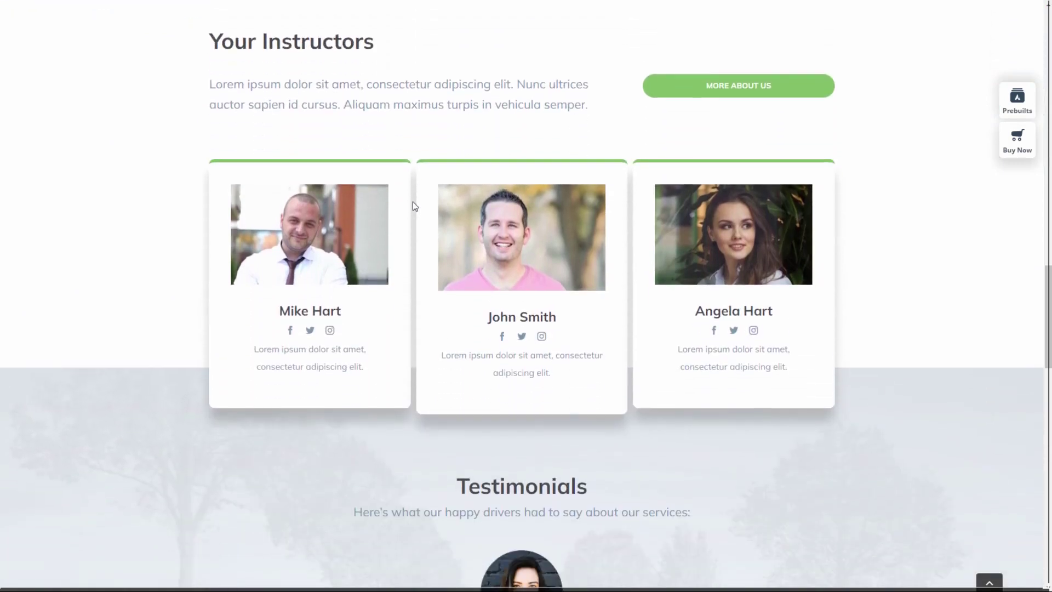
scroll(415, 203, down, 9)
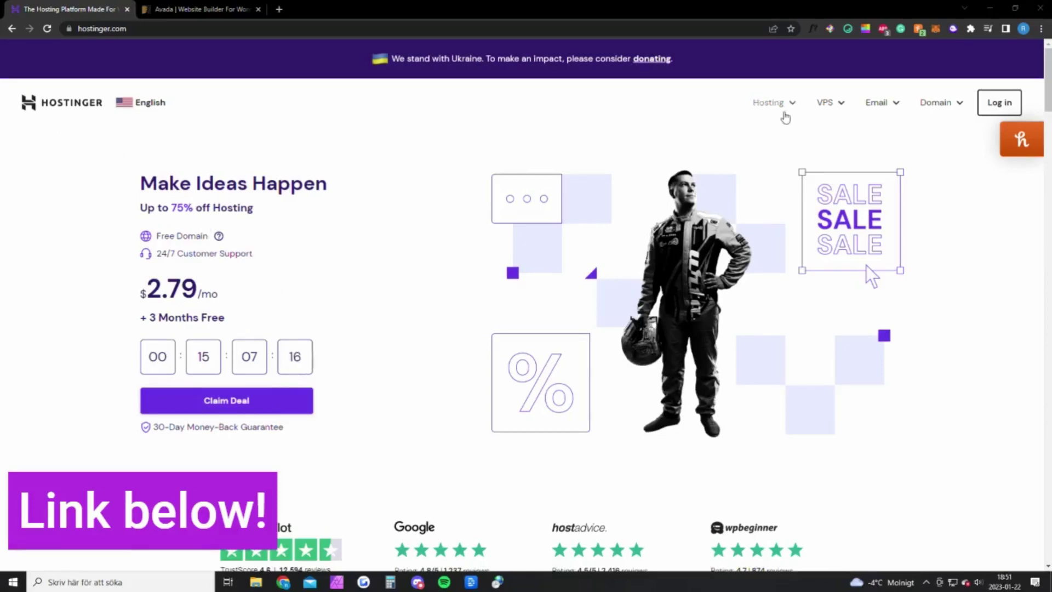
click(713, 140)
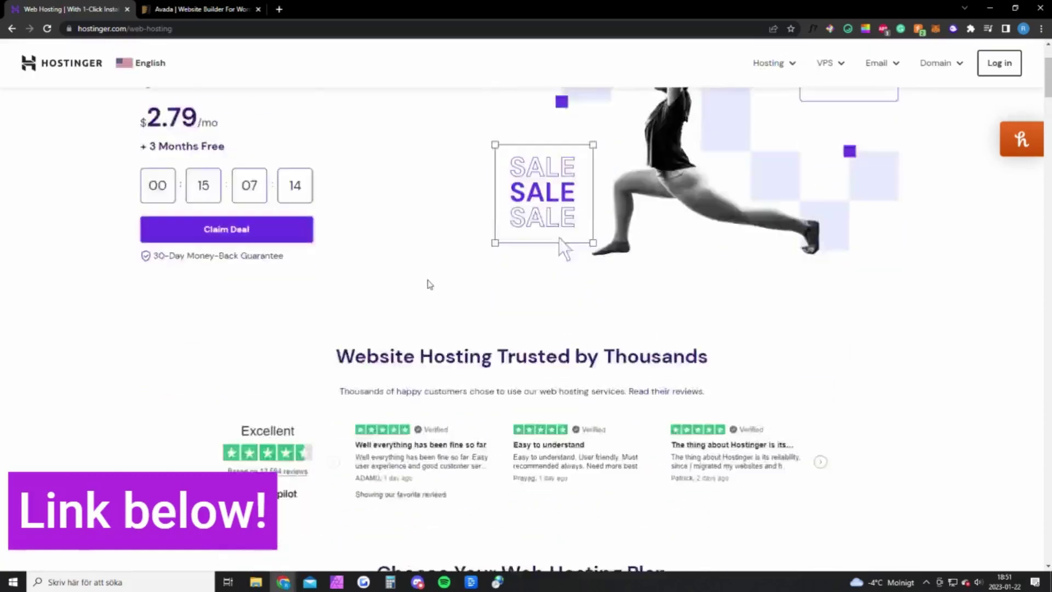
scroll(427, 285, down, 10)
scroll(381, 261, up, 1)
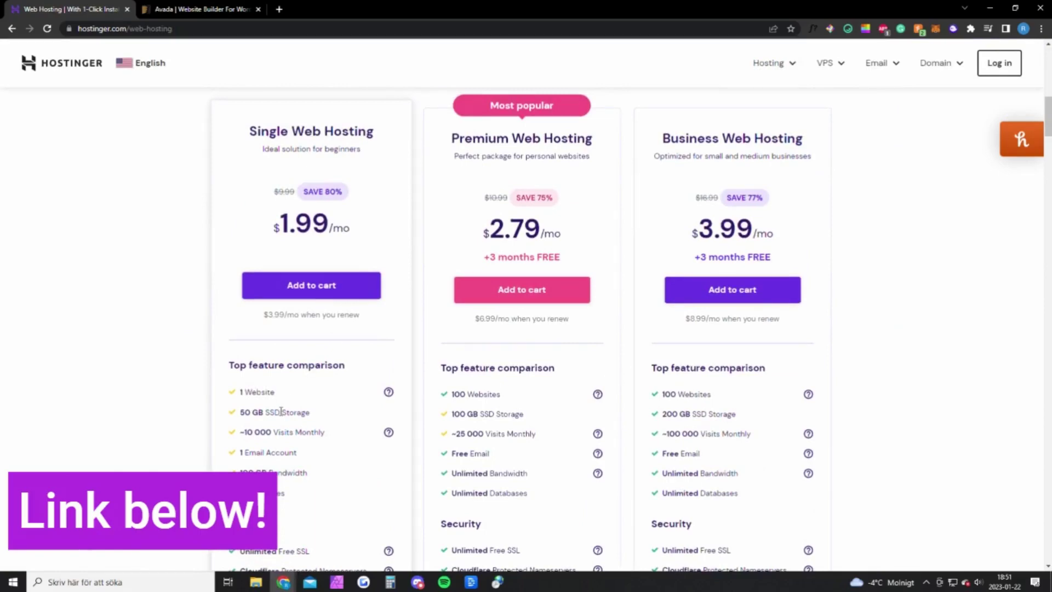
Compare the three plan cards, highlighting the Free Domain ($9.99 value) bonus, then go to Avada's ThemeForest page
drag(258, 436, 326, 437)
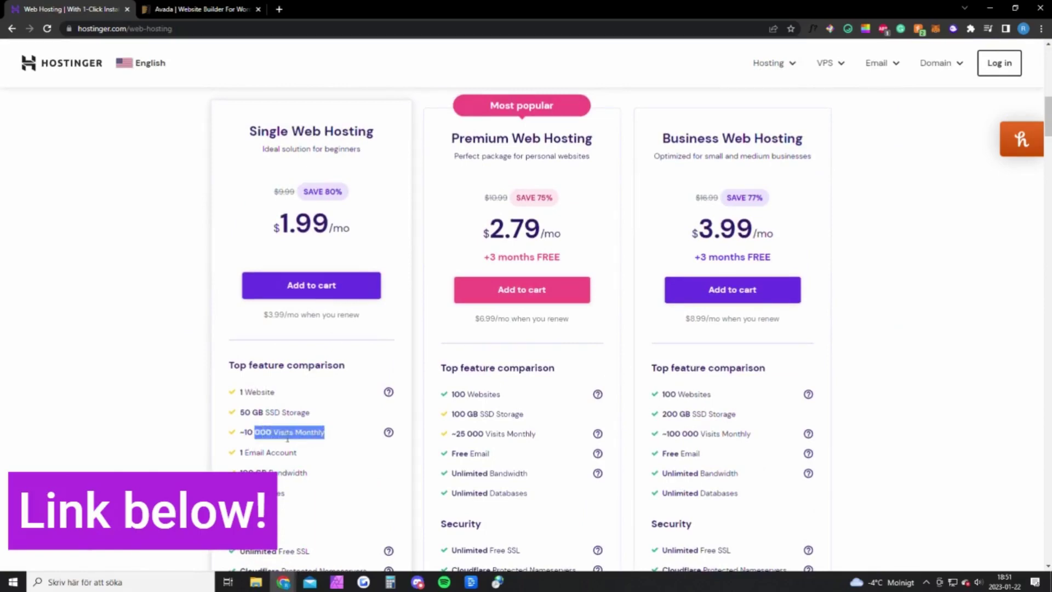
click(326, 437)
scroll(330, 374, down, 2)
scroll(330, 373, up, 1)
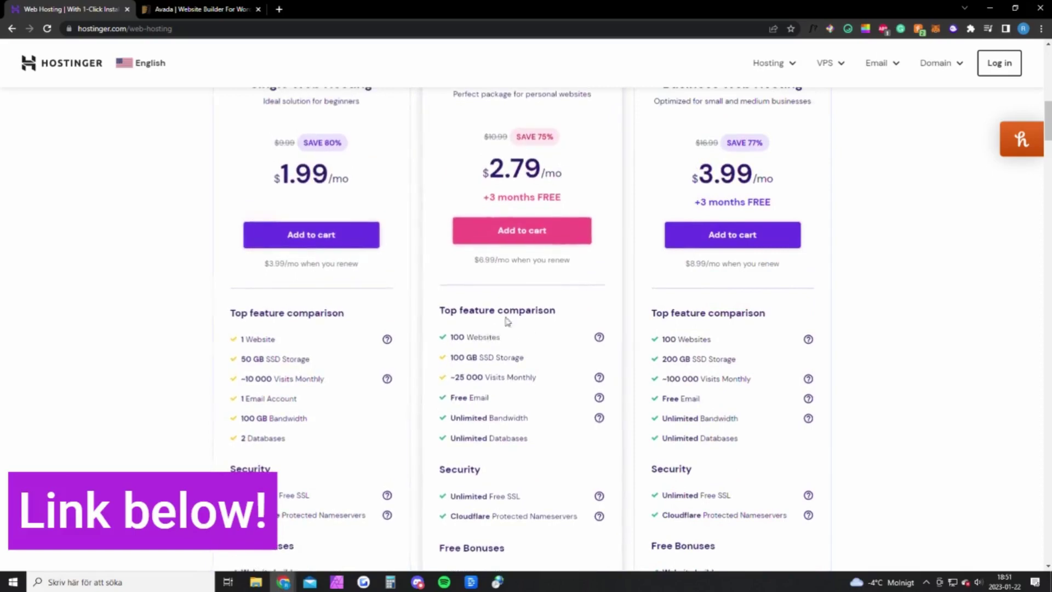
scroll(507, 321, up, 2)
scroll(489, 279, down, 3)
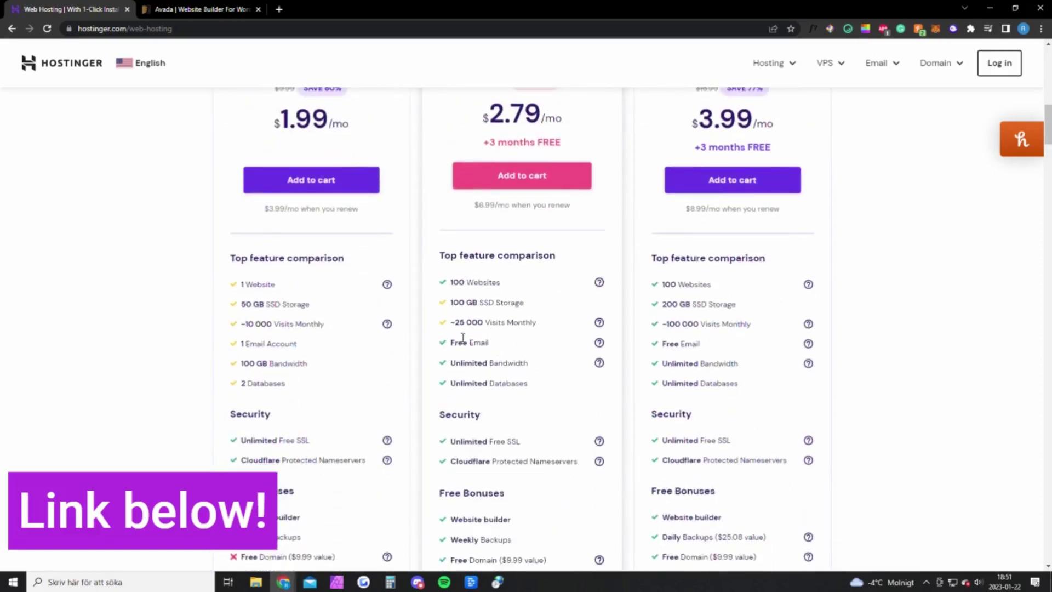
drag(461, 323, 550, 327)
click(496, 324)
scroll(504, 412, down, 2)
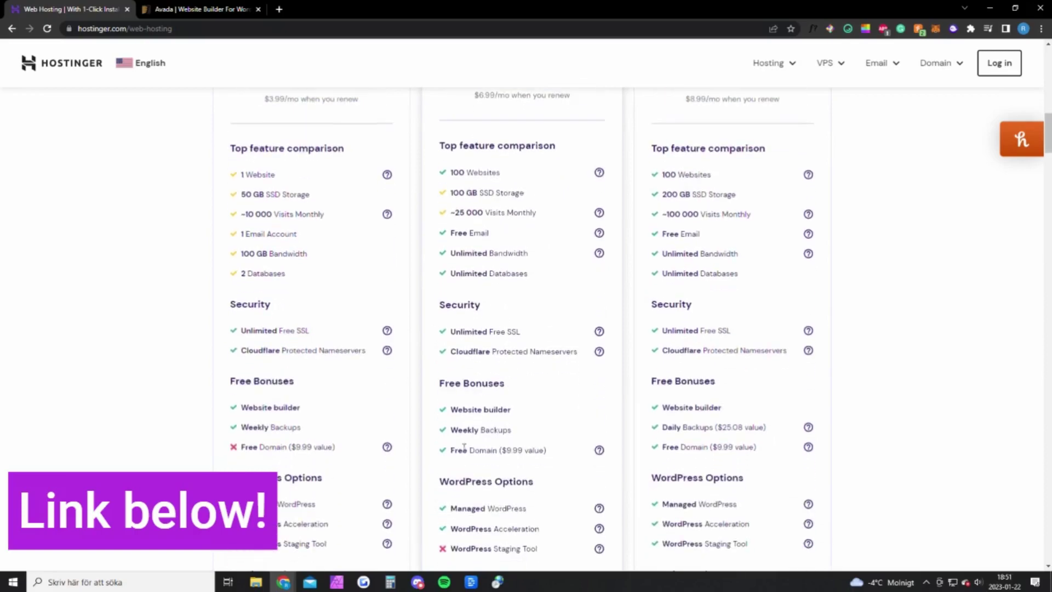
drag(450, 450, 547, 450)
click(509, 450)
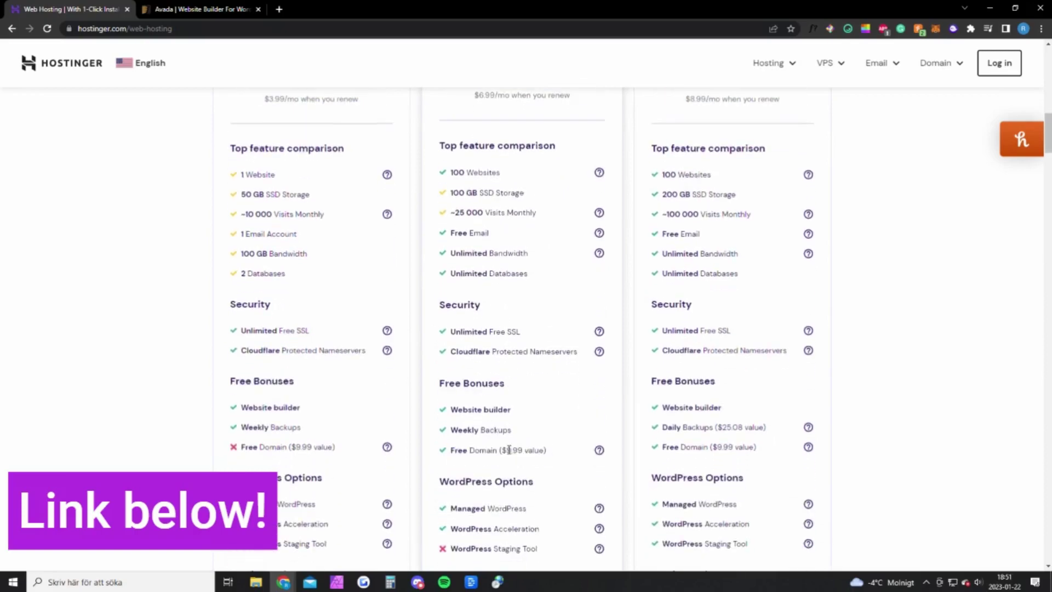
drag(459, 451, 545, 451)
click(466, 453)
scroll(441, 408, up, 8)
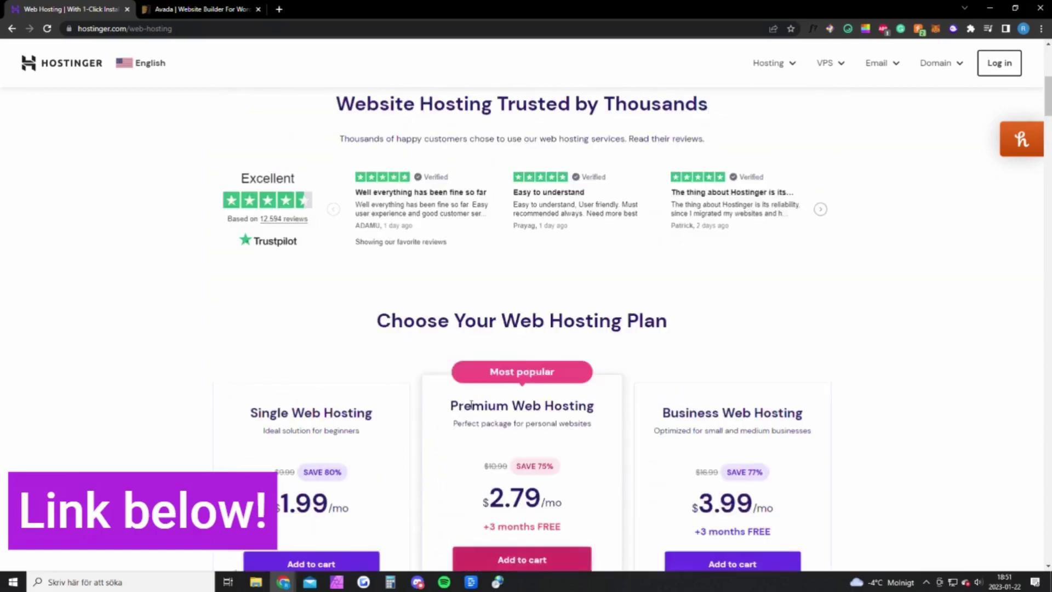
click(190, 9)
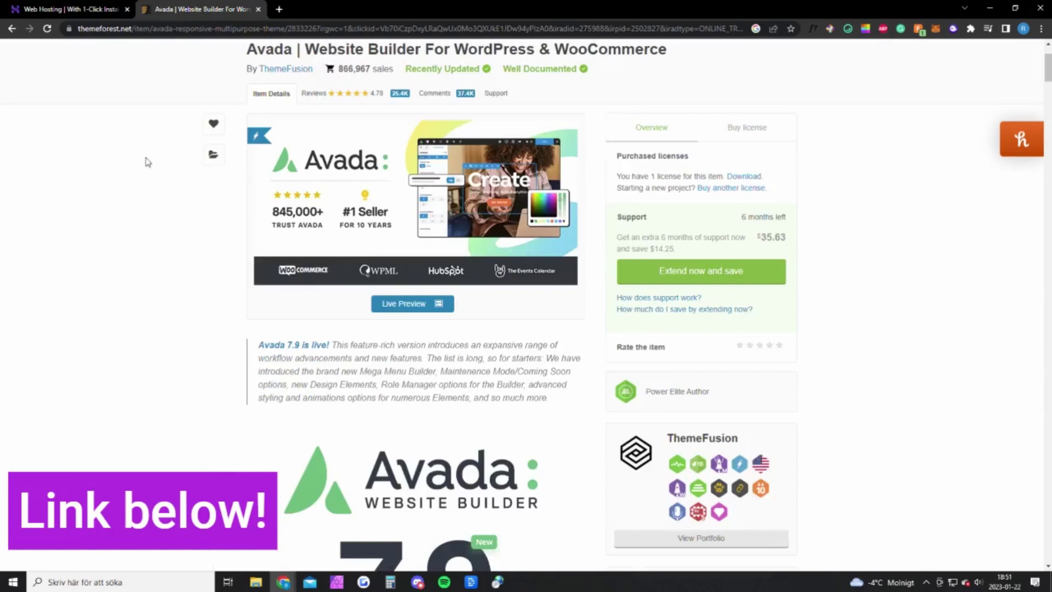
Show Avada's license purchase options with the $69 regular license price
click(744, 129)
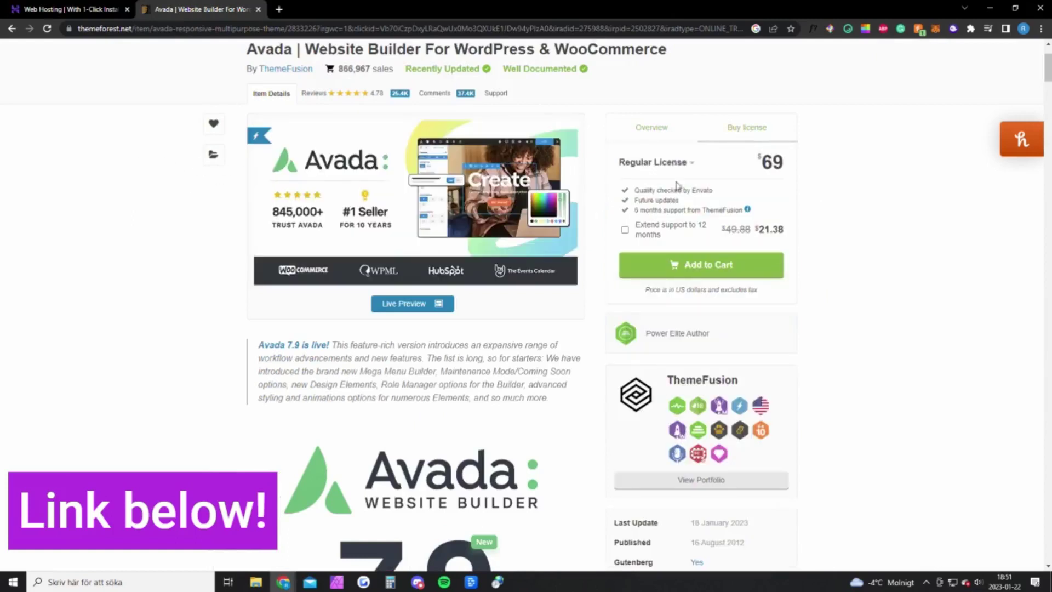
drag(678, 186, 820, 158)
click(807, 171)
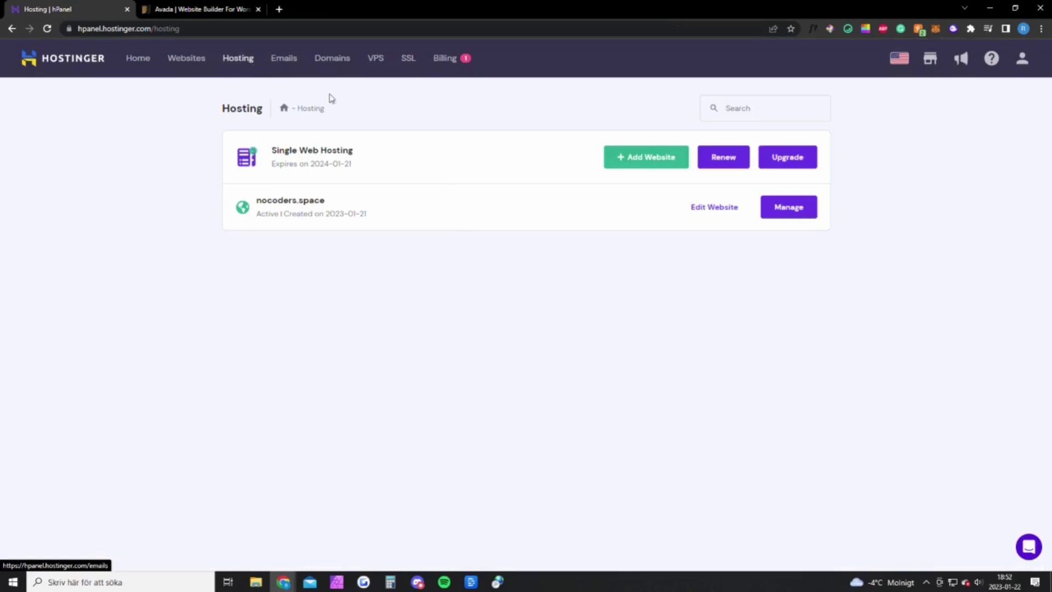
Start a new WordPress website with the admin email cleared, then open nocoders.space for editing
click(623, 158)
click(414, 402)
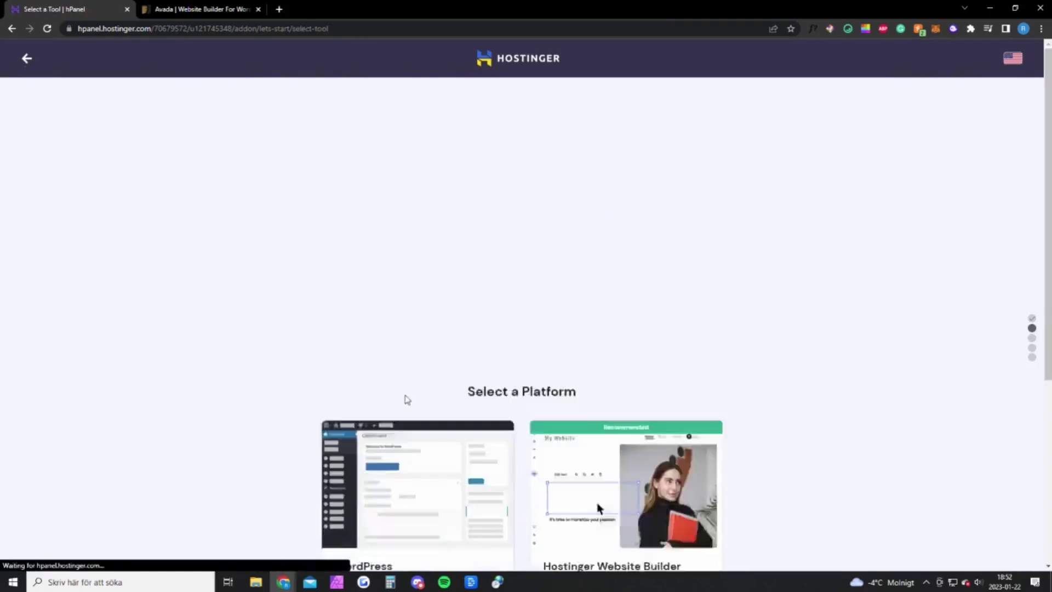
click(433, 395)
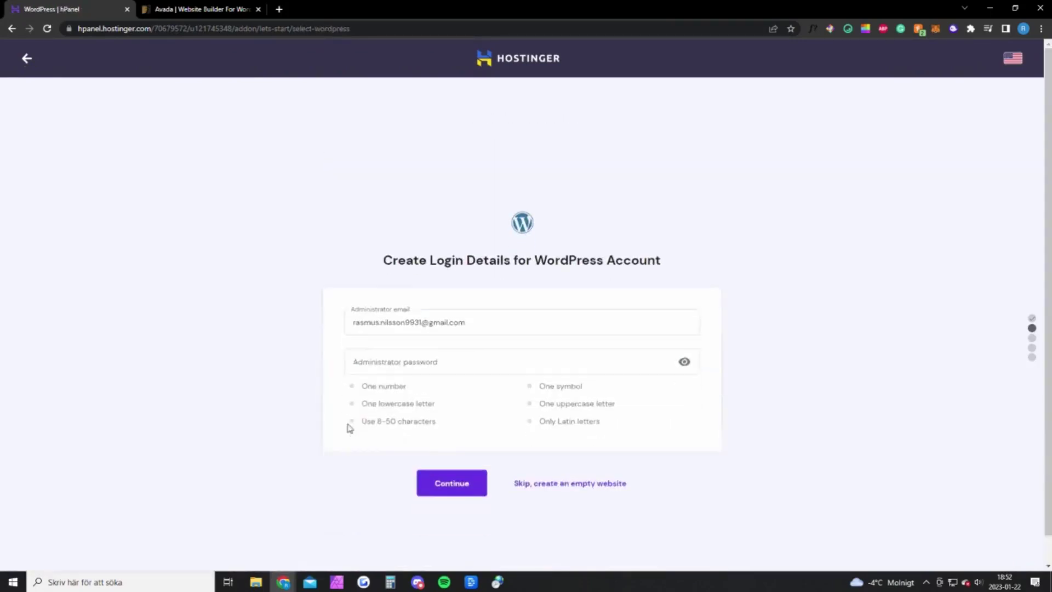
drag(519, 299, 274, 290)
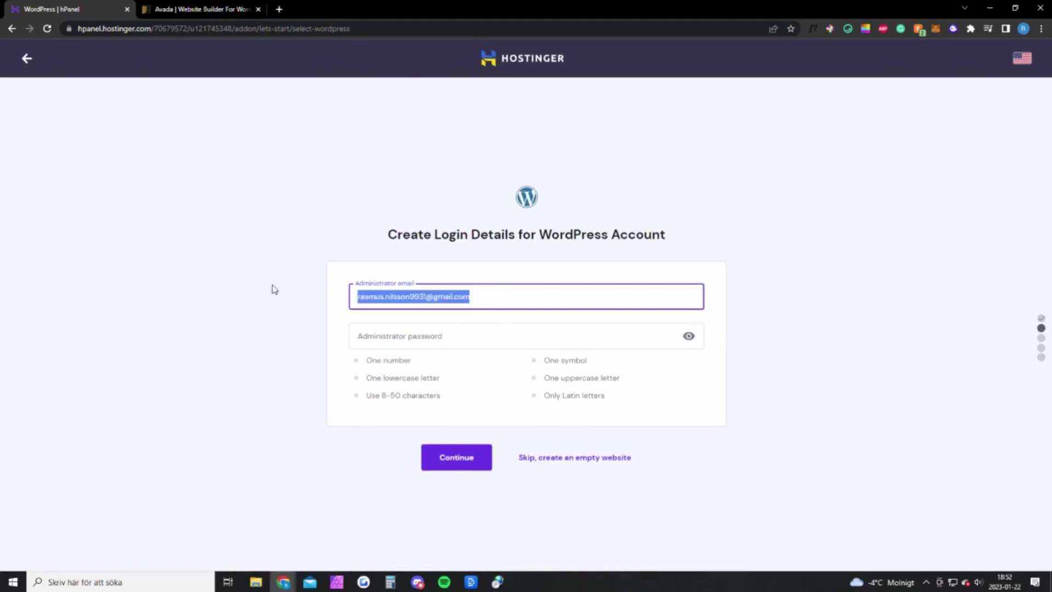
key(BackSpace)
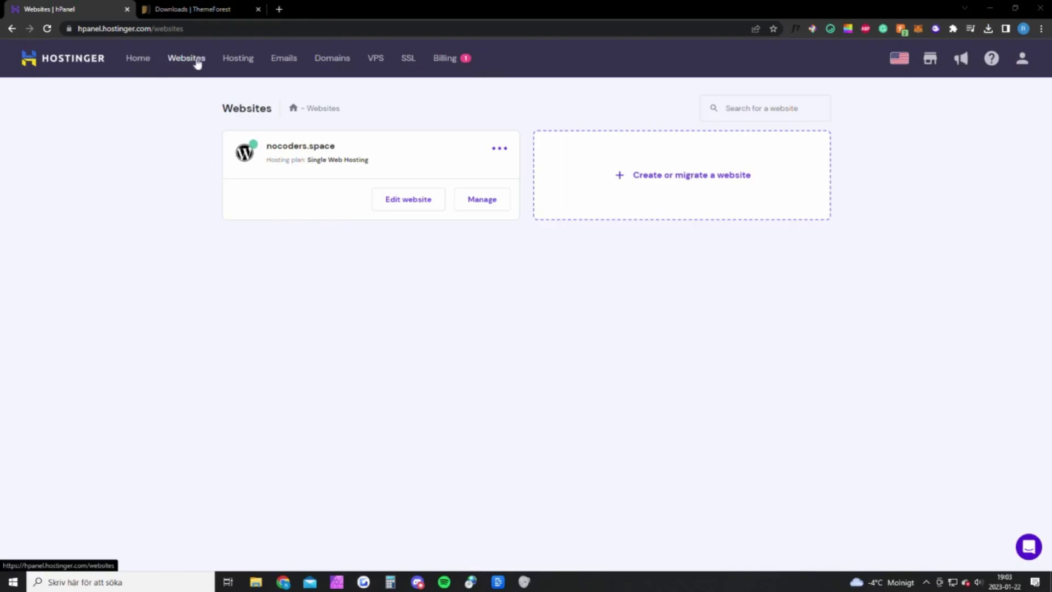
click(406, 207)
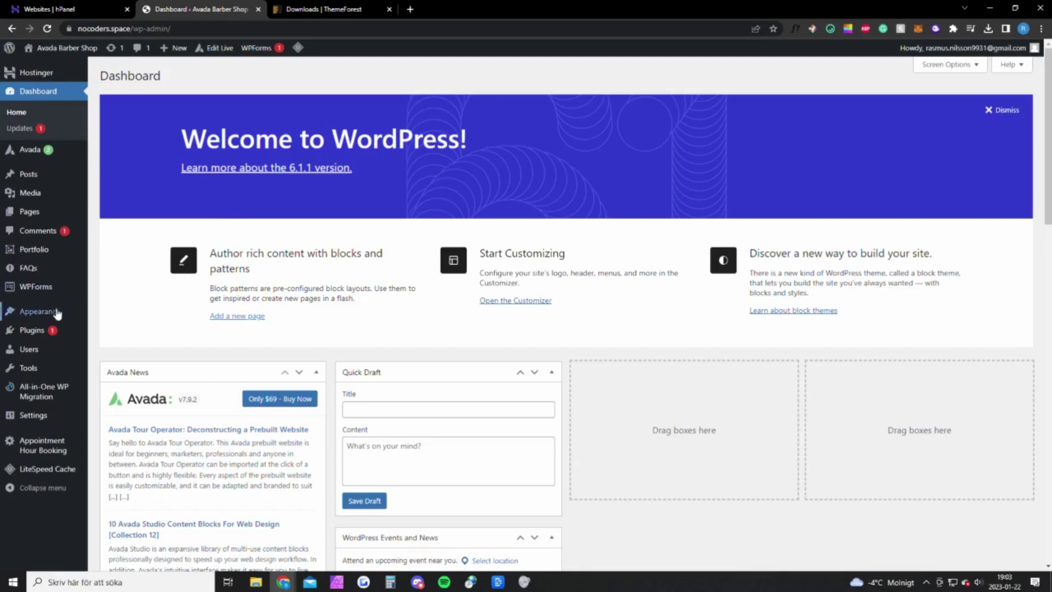
Open the Upload Theme panel under Appearance > Themes > Add New, then go to ThemeForest Downloads
mouse_move(53, 317)
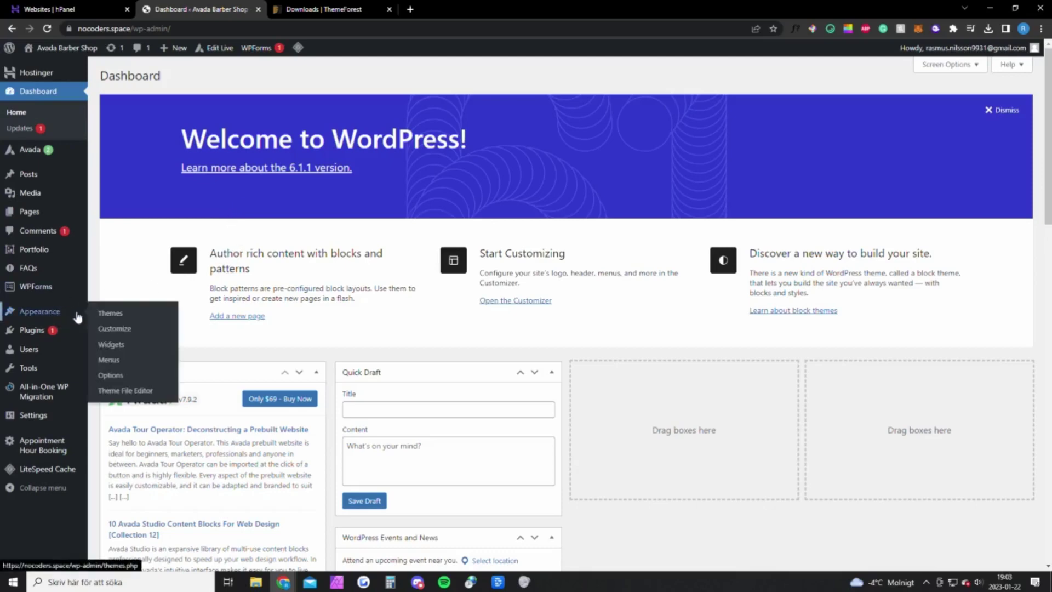
click(110, 316)
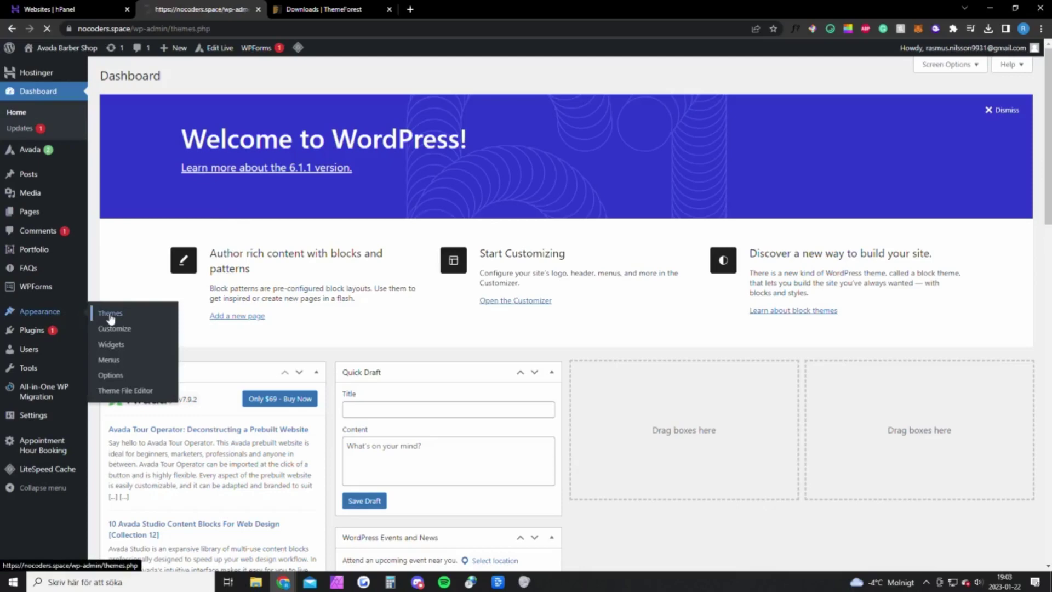
click(200, 76)
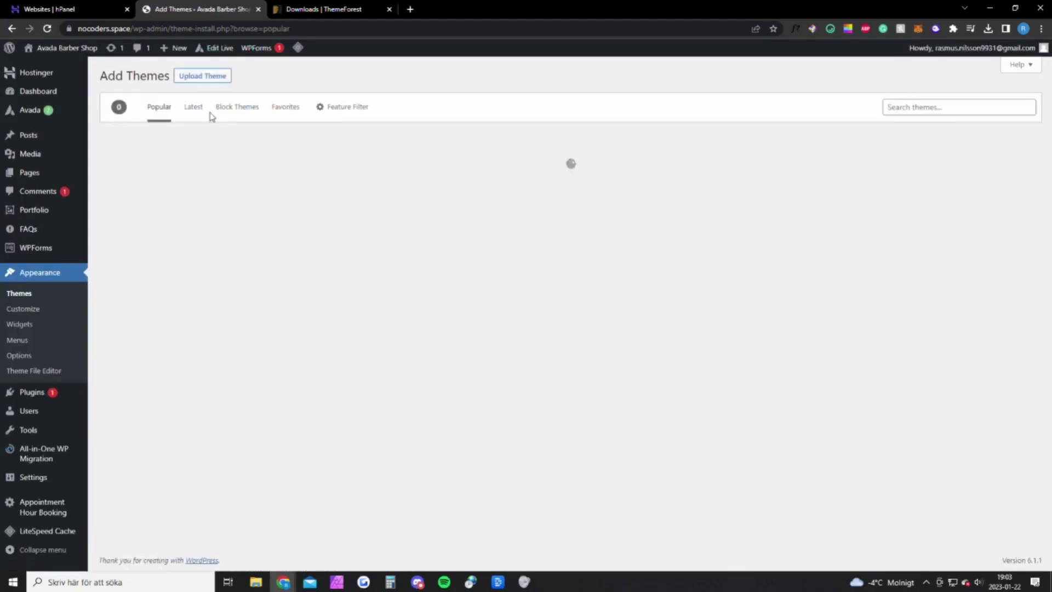
click(209, 76)
click(323, 9)
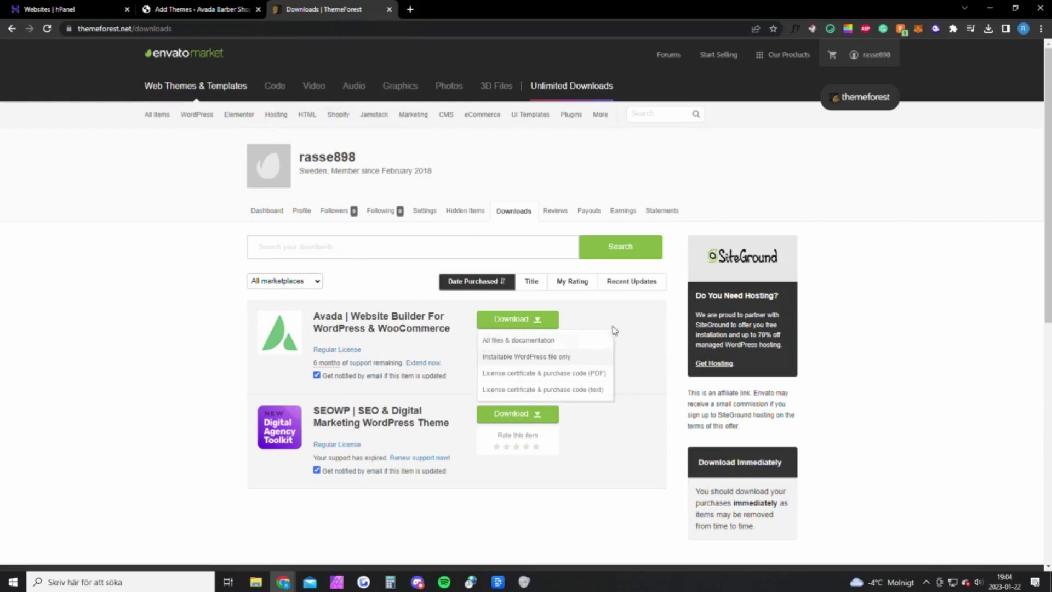
Reload ThemeForest Downloads, look over Avada's Download options, and return to WordPress Add Themes
mouse_move(854, 60)
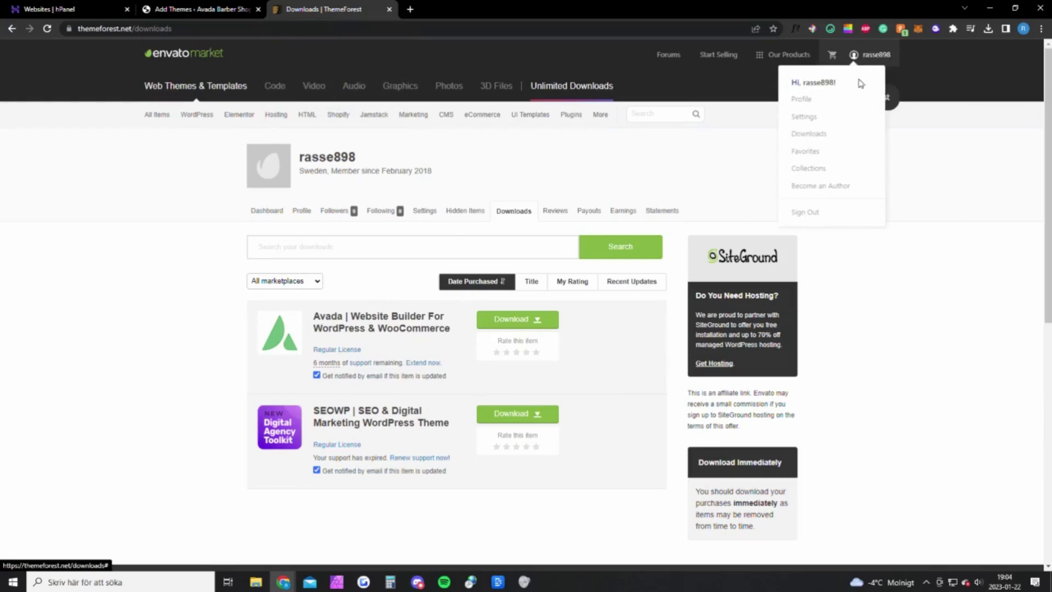
click(817, 134)
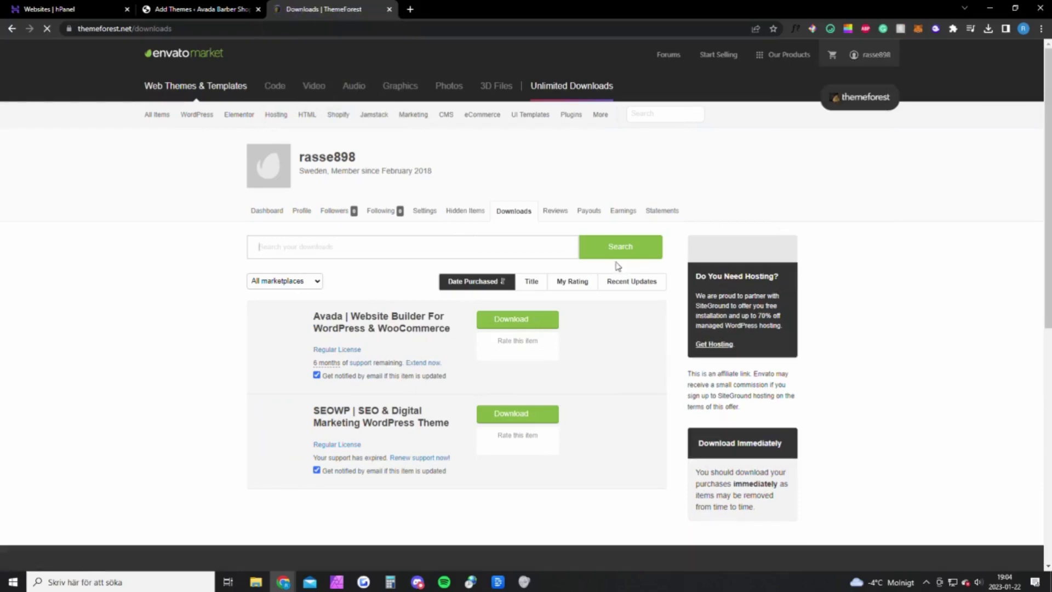
mouse_move(540, 325)
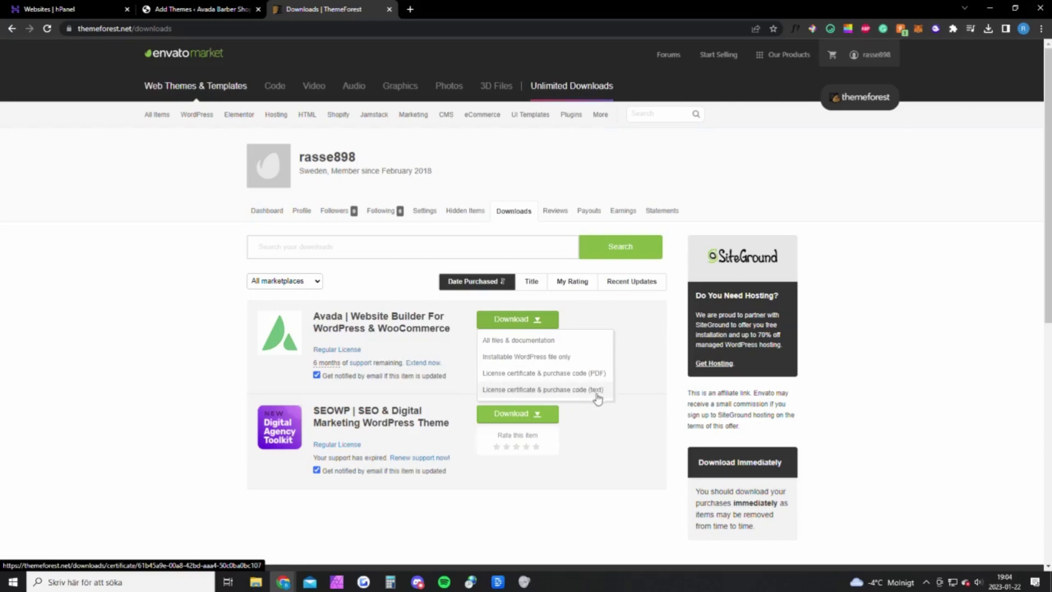
click(214, 17)
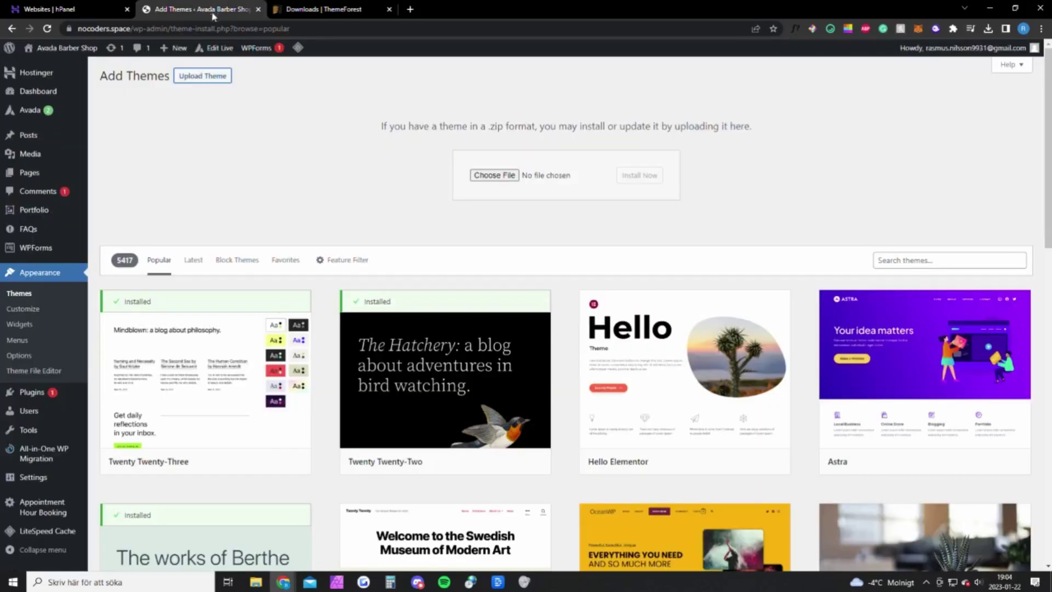
Upload and install the Avada theme zip file
click(506, 181)
click(194, 97)
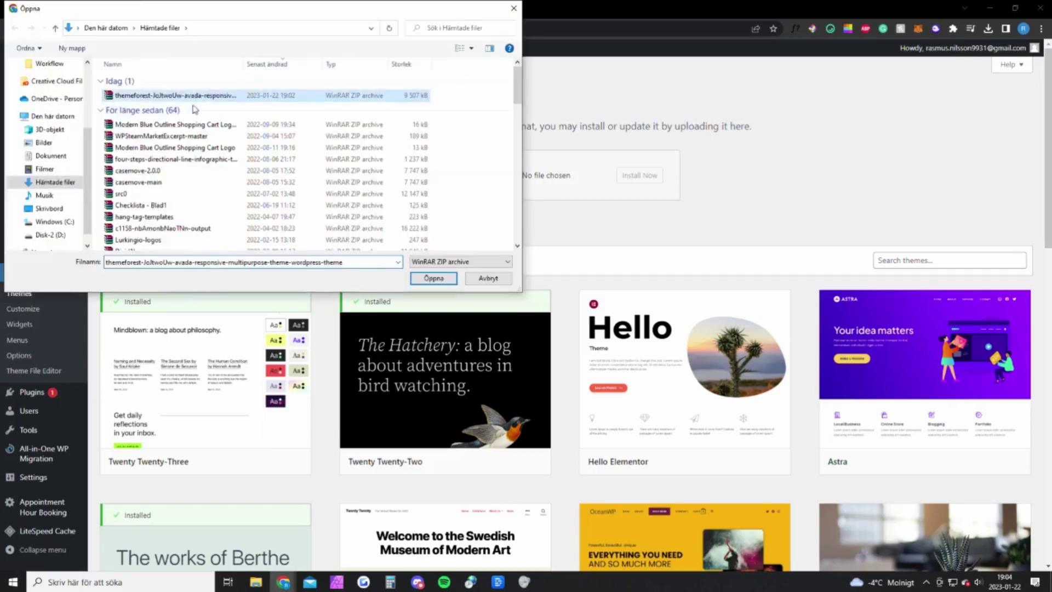
click(434, 279)
click(639, 175)
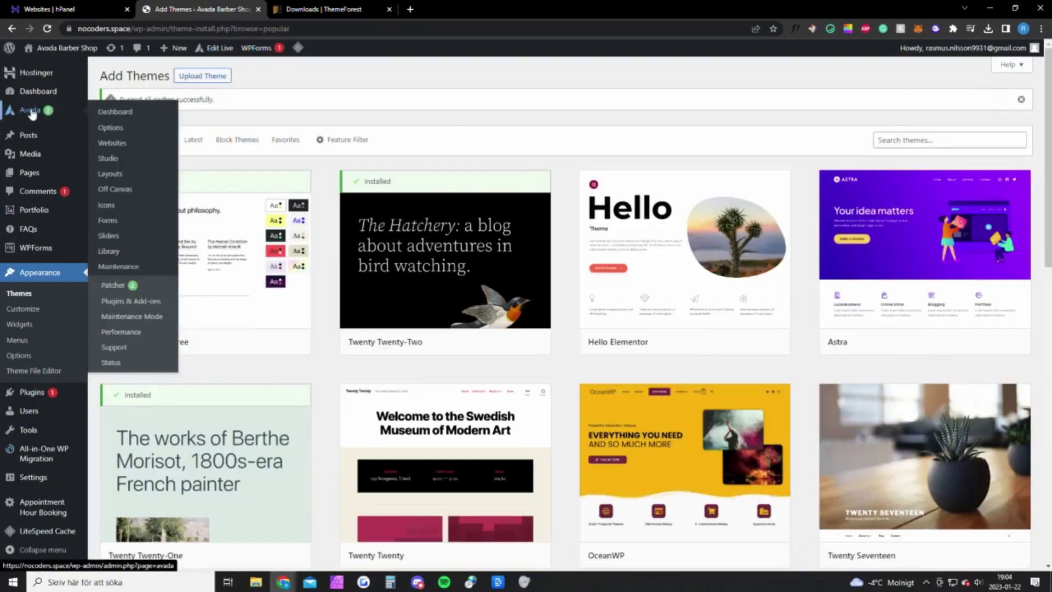
Open the Avada dashboard and find the website registration confirmation for version 7.9.2
click(117, 112)
scroll(421, 253, down, 10)
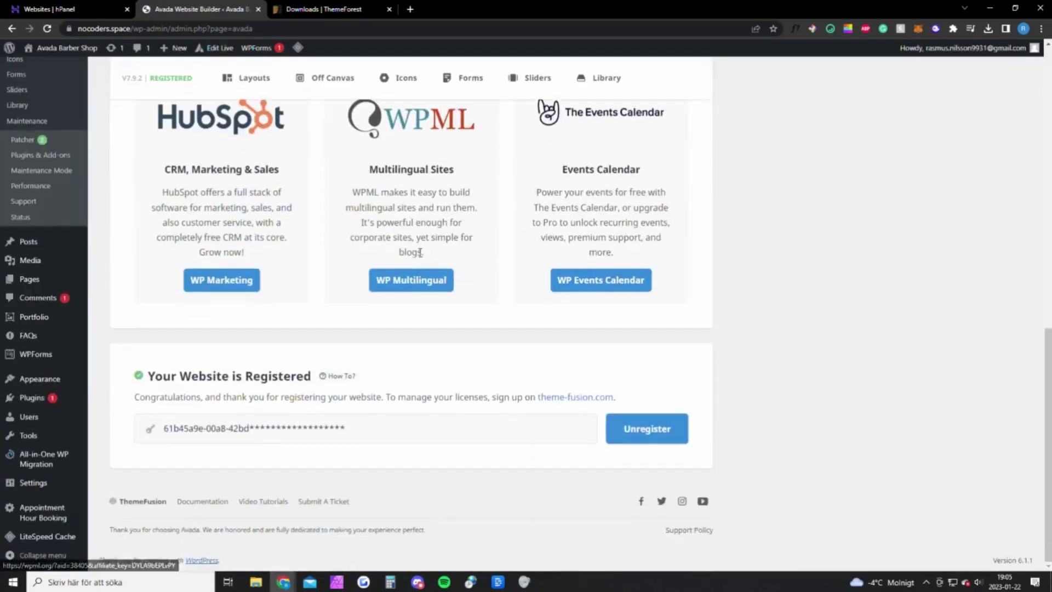
drag(152, 372, 364, 393)
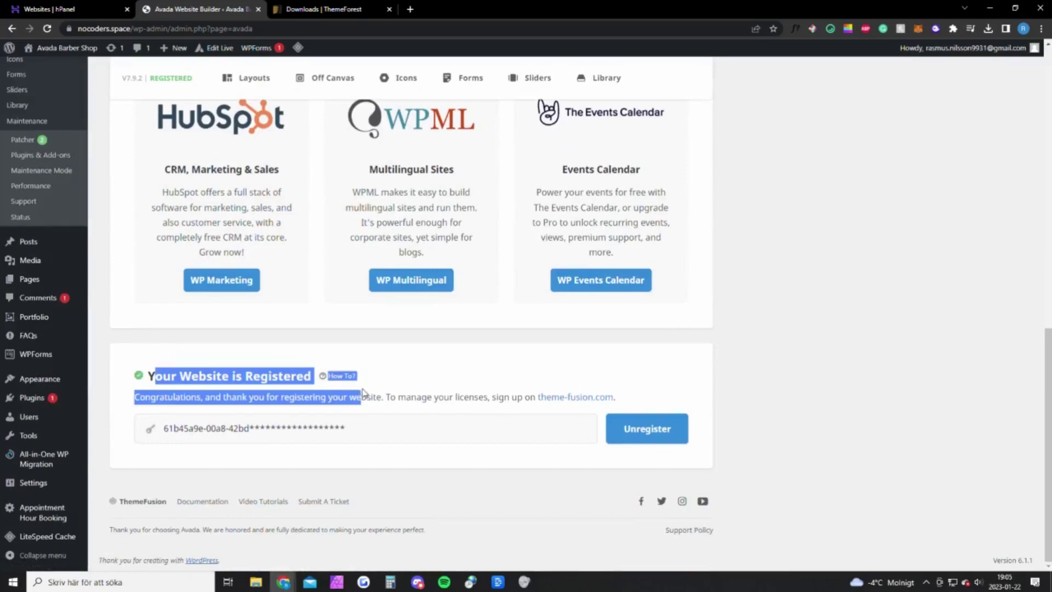
click(217, 423)
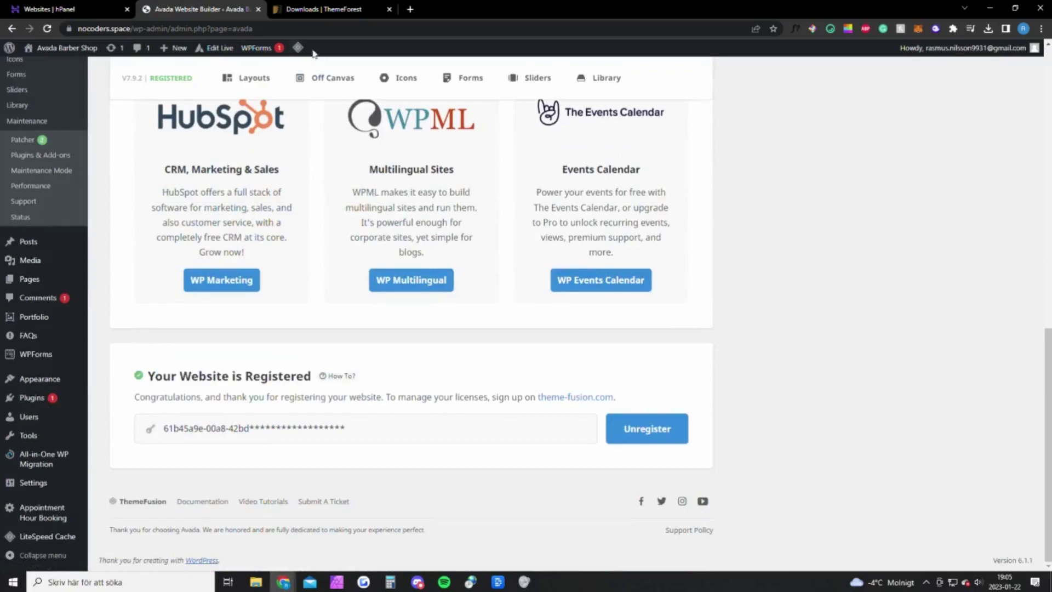
View Avada's download options for the license certificate and purchase code on ThemeForest
click(326, 10)
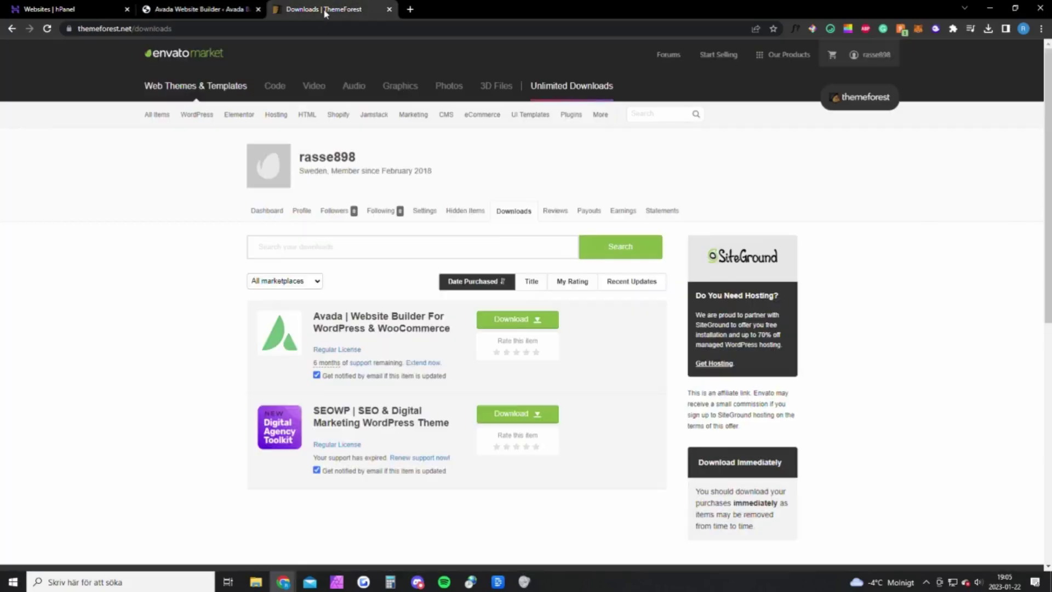
click(552, 322)
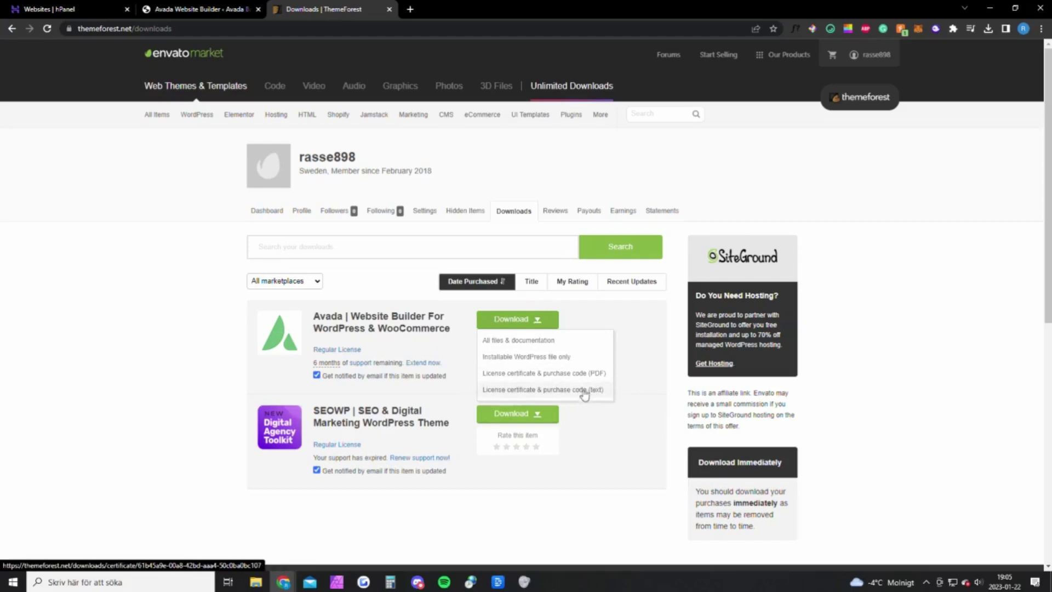
click(198, 9)
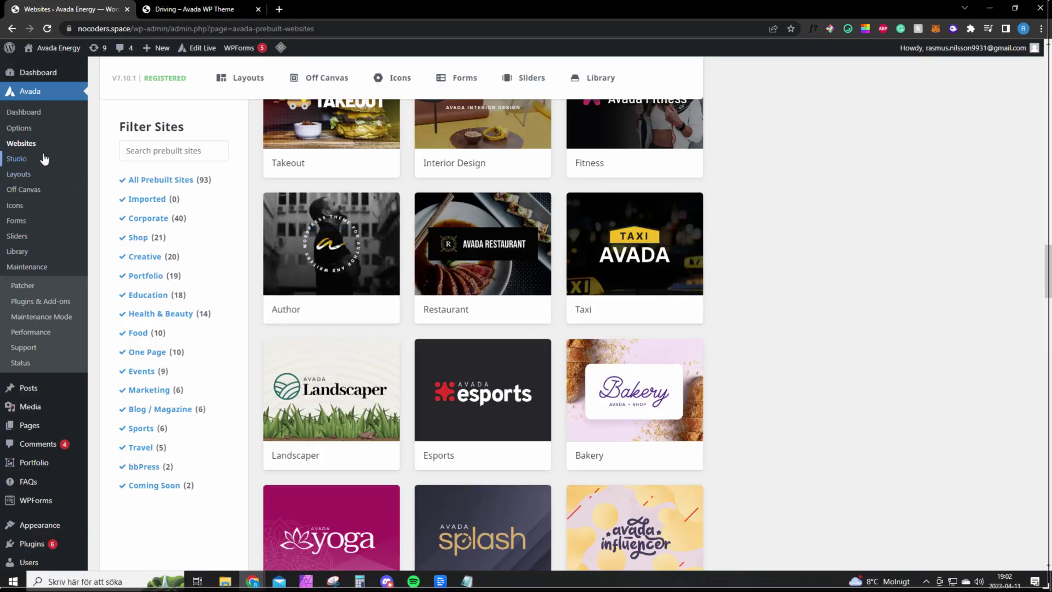
Search Avada Websites for 'dri' and import Driving School with All content, accepting the warning
click(28, 145)
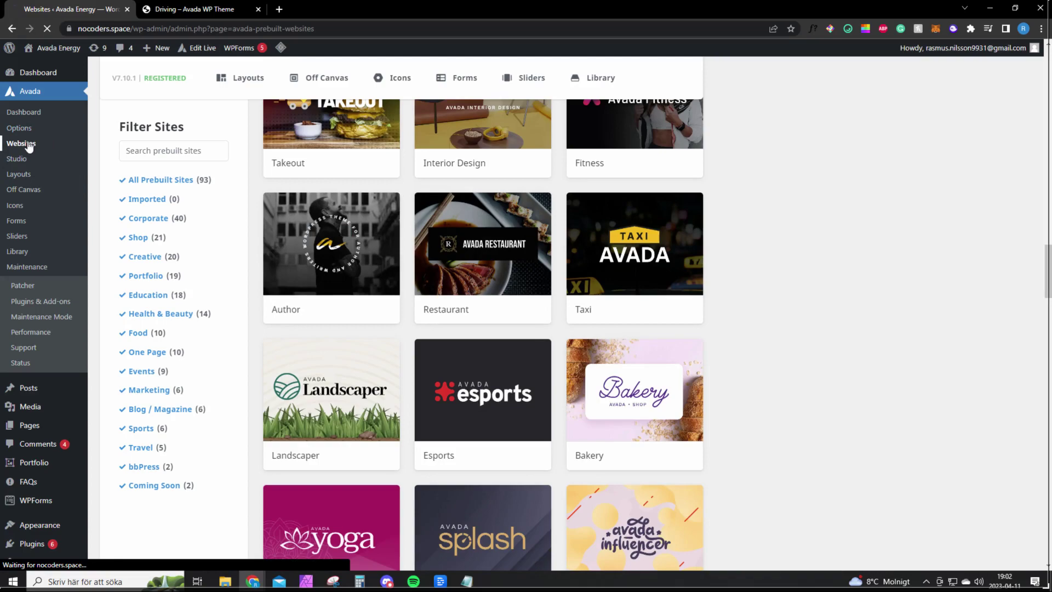
scroll(384, 263, down, 4)
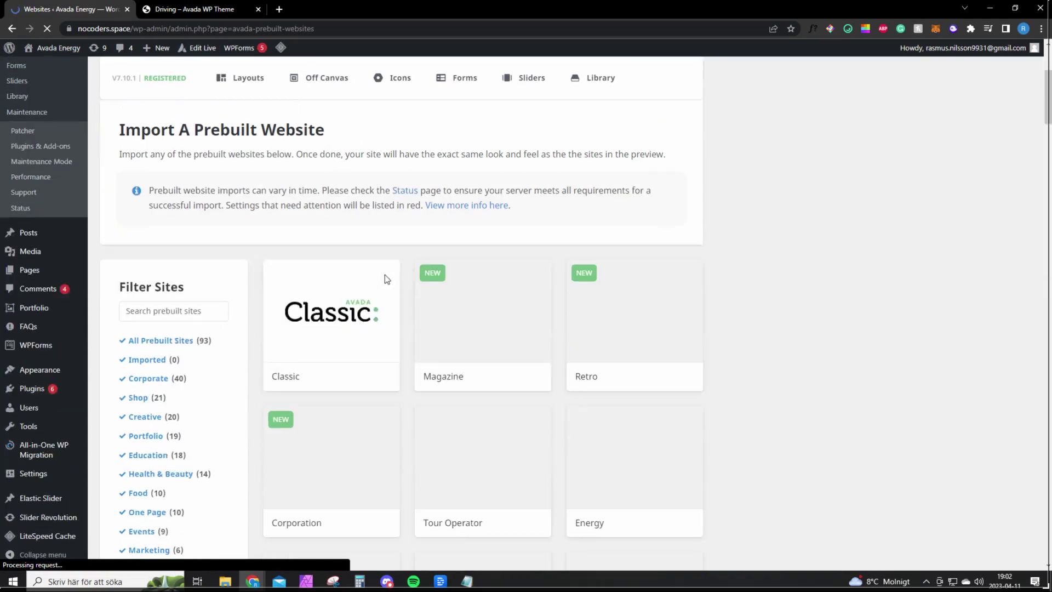
click(148, 311)
text(dri)
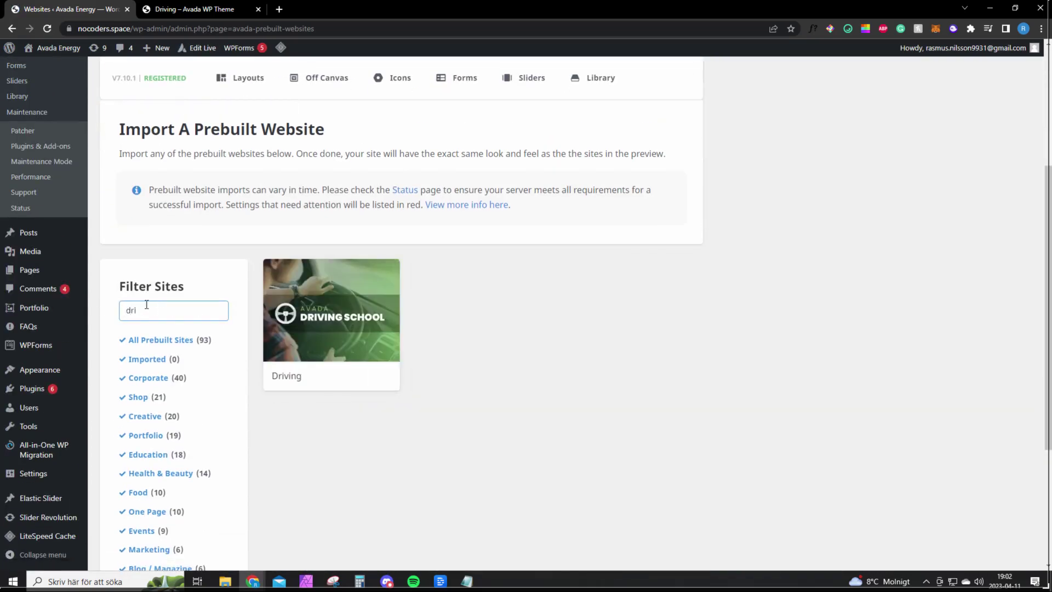
click(333, 302)
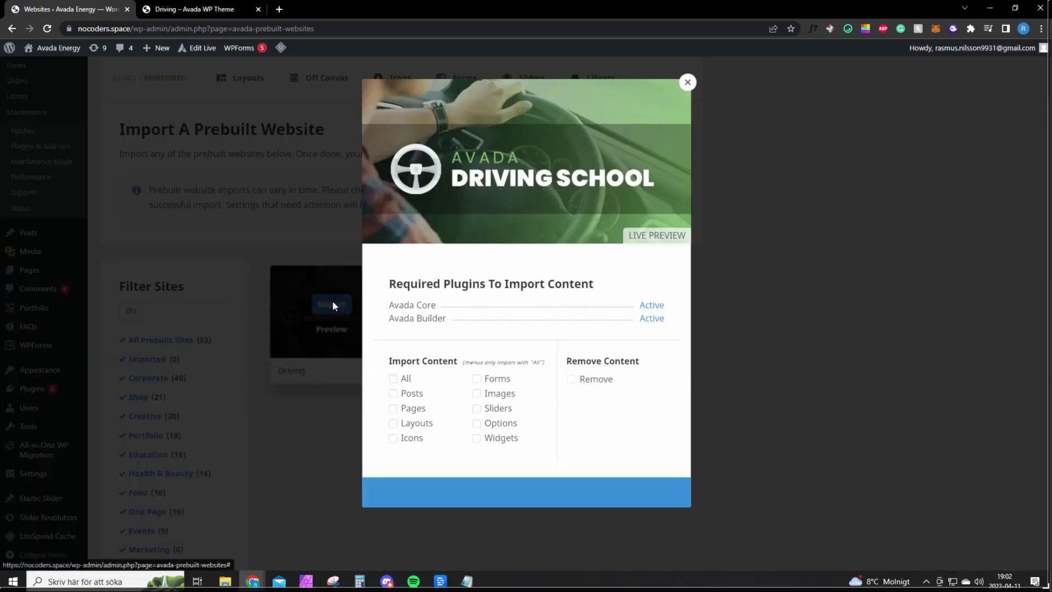
click(395, 378)
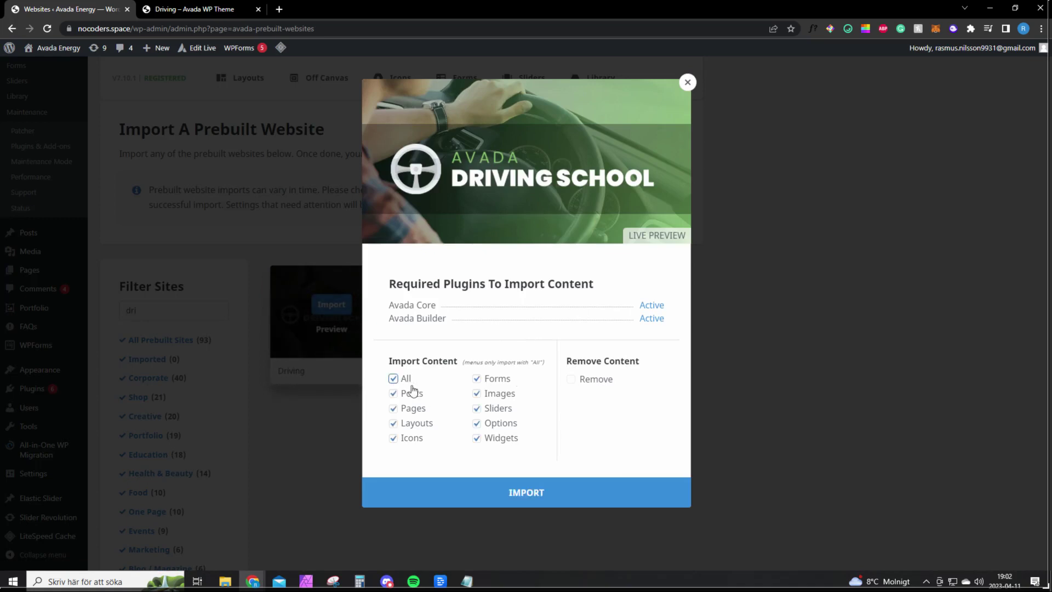
click(531, 495)
click(610, 436)
click(534, 495)
mouse_move(67, 371)
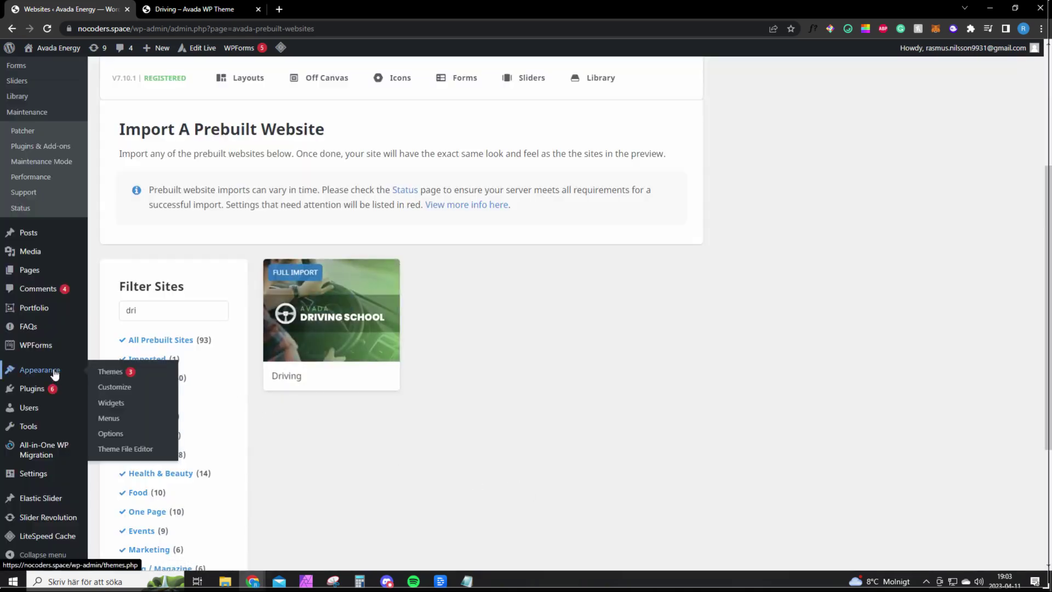
click(123, 389)
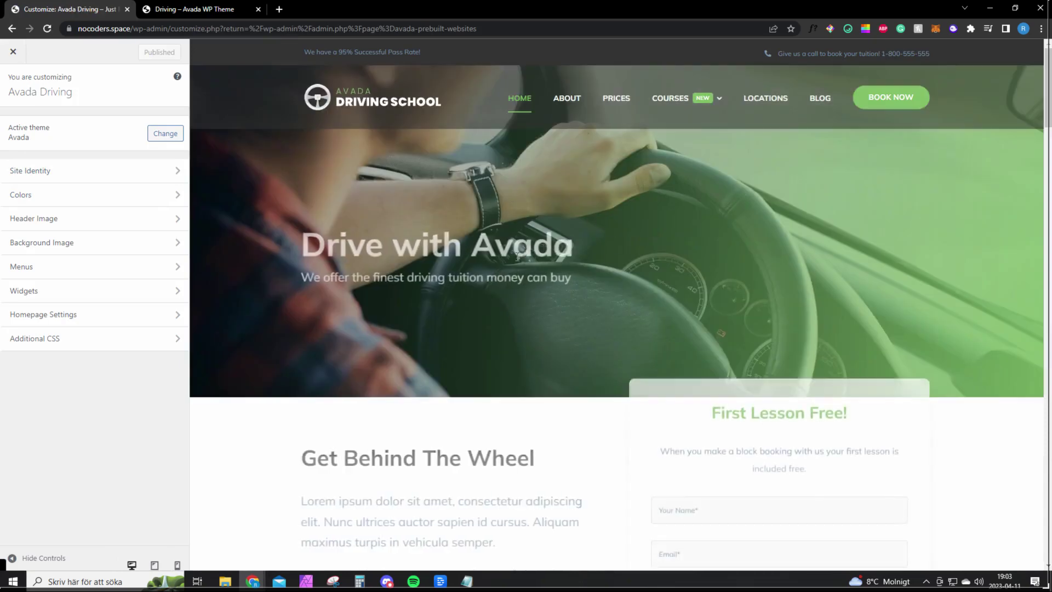
scroll(551, 324, down, 4)
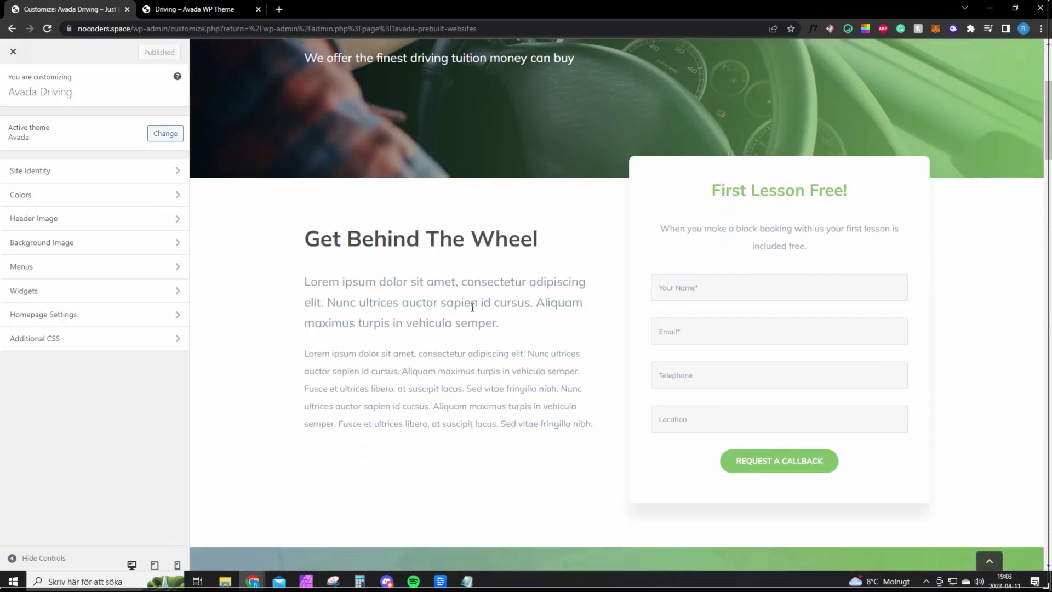
scroll(471, 307, up, 4)
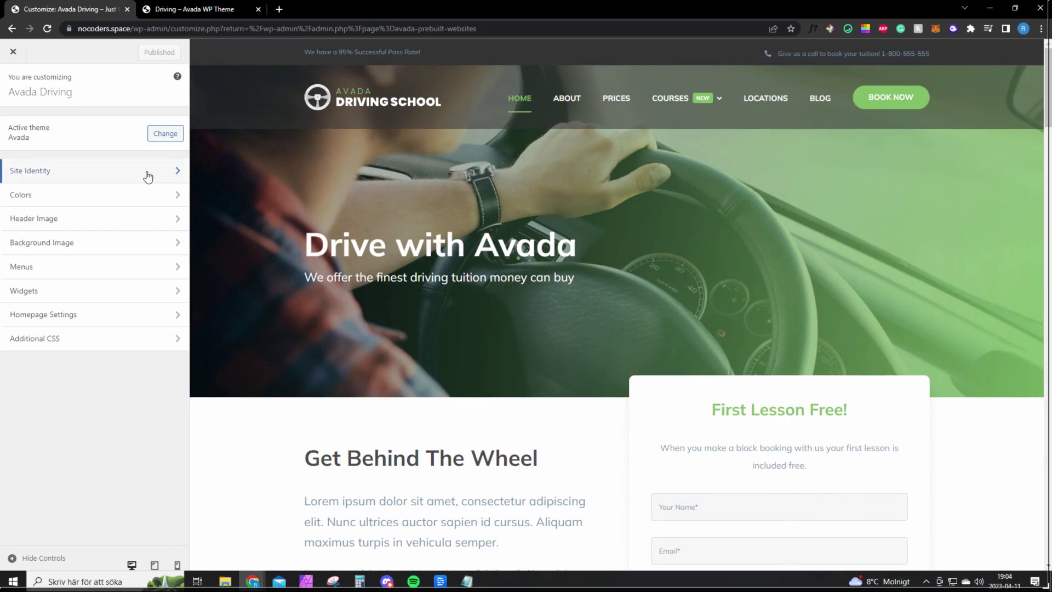
click(164, 175)
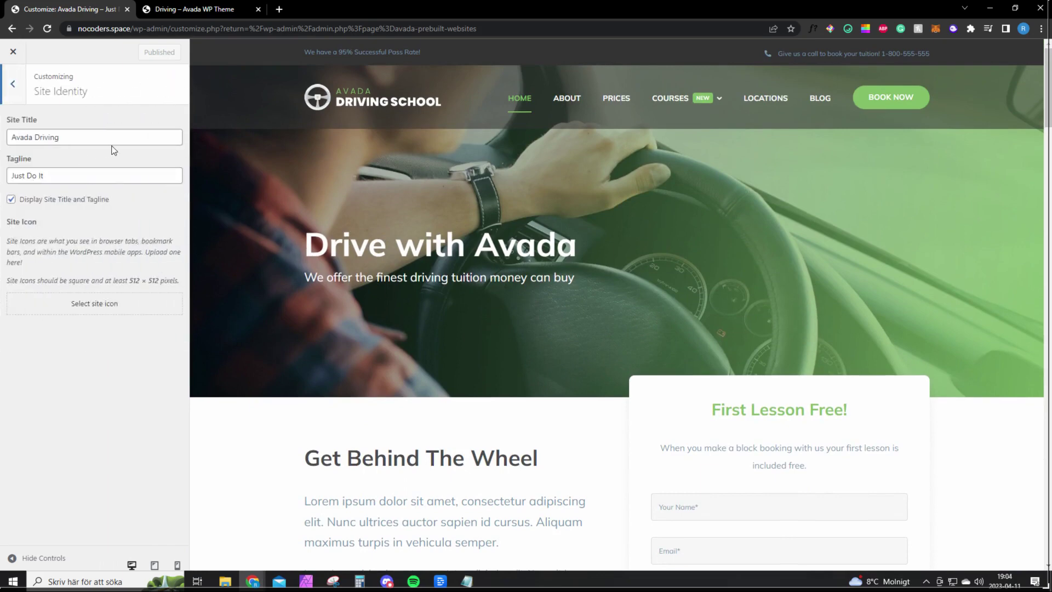
drag(113, 150, 63, 136)
click(80, 136)
triple_click(77, 138)
click(91, 146)
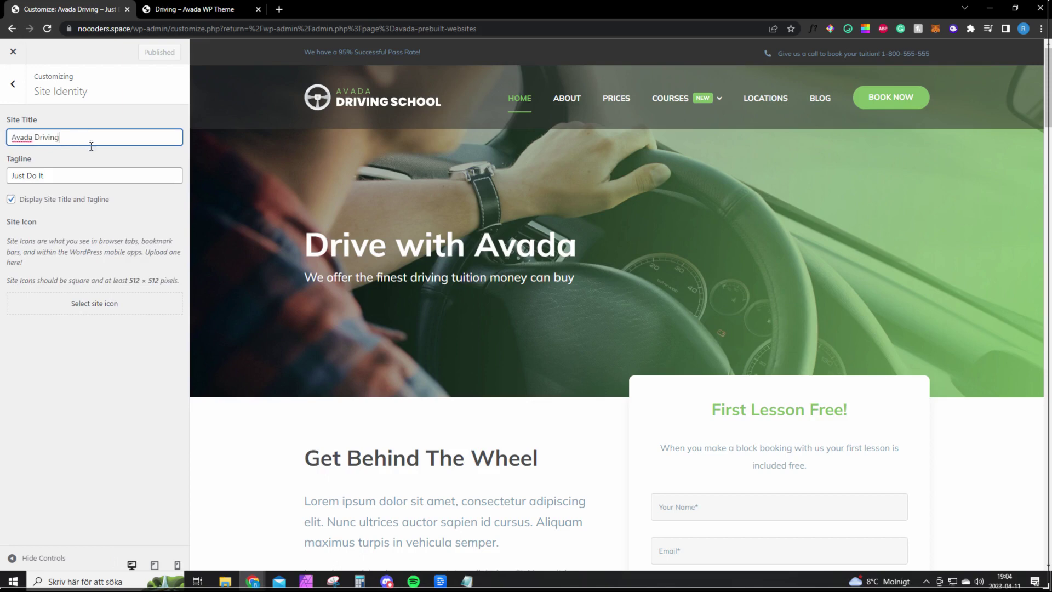
drag(77, 173, 5, 175)
click(74, 170)
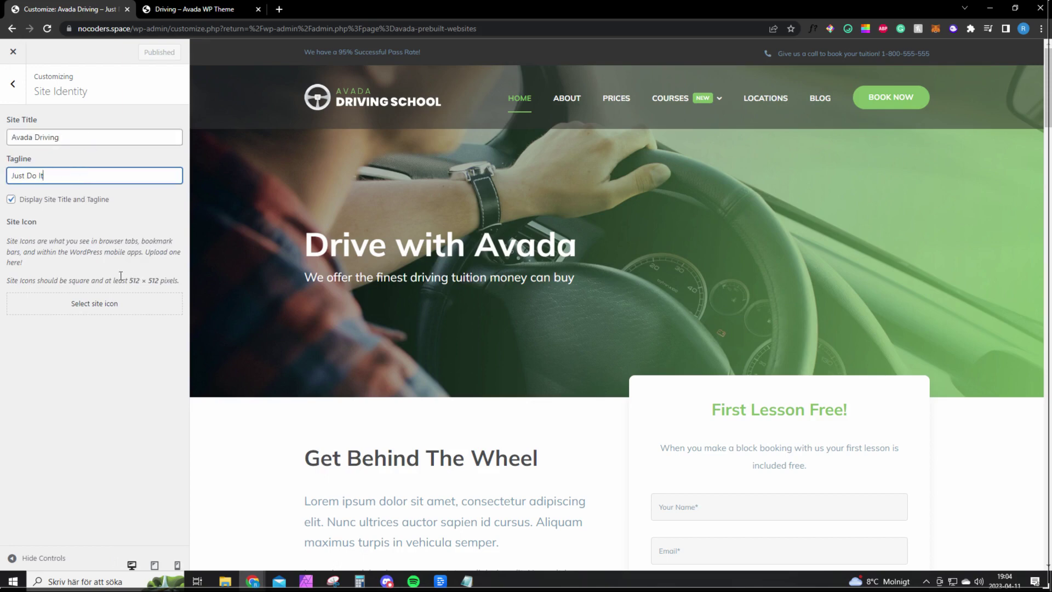
drag(120, 276, 139, 277)
click(160, 276)
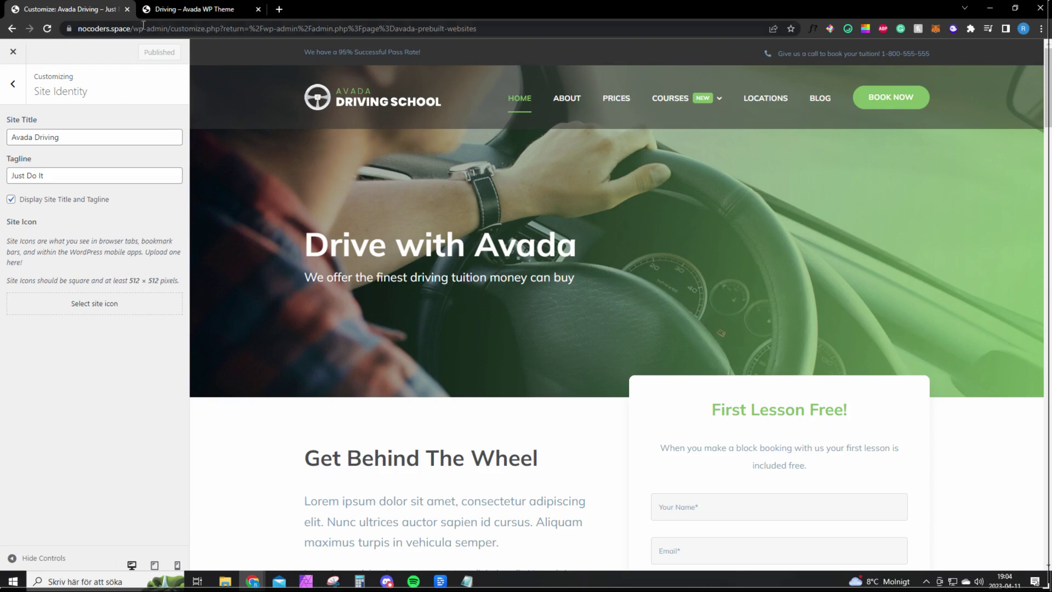
mouse_move(146, 12)
click(13, 54)
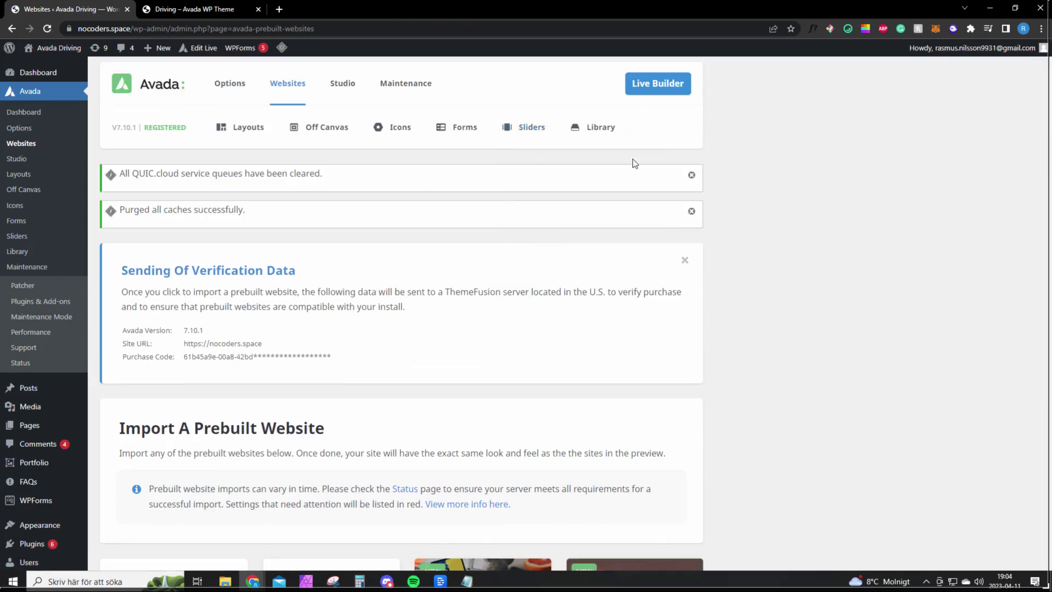
In the Live Builder, change the hero heading 'Avada' to 'Adaaada' and save the homepage
click(657, 85)
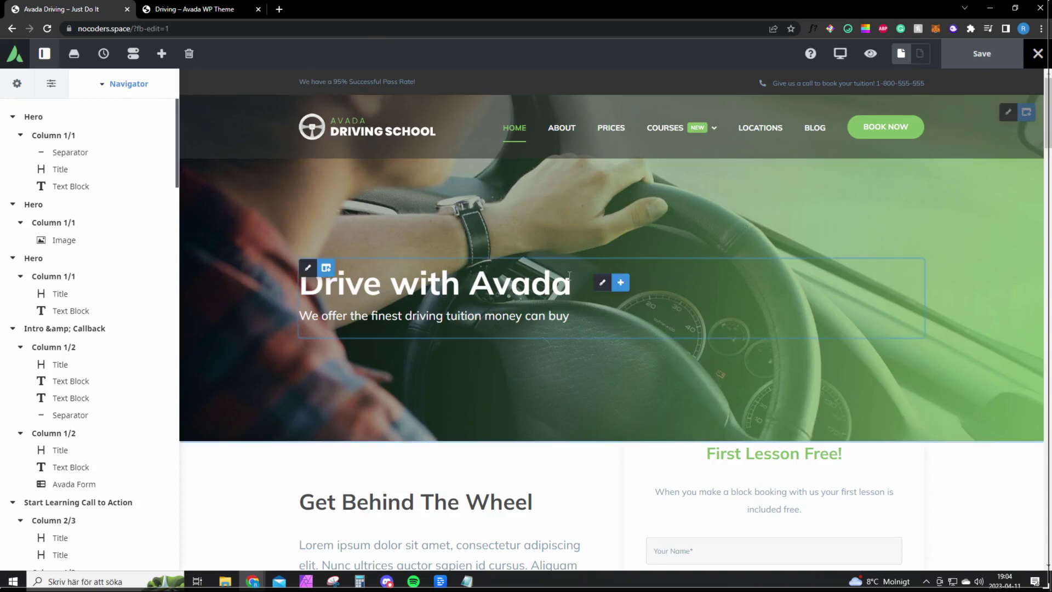
click(549, 284)
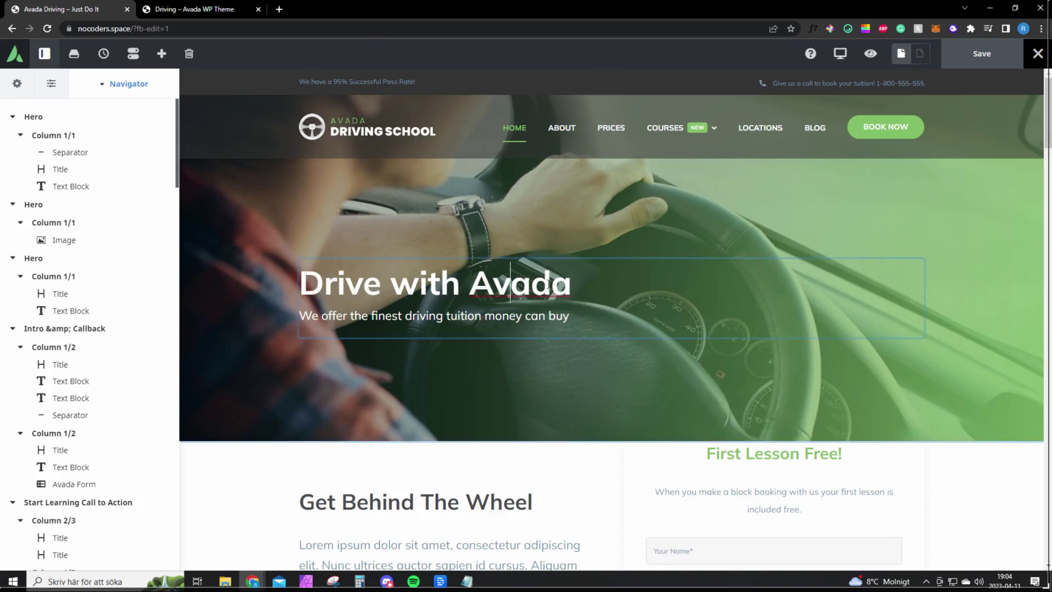
key(BackSpace)
text(daa)
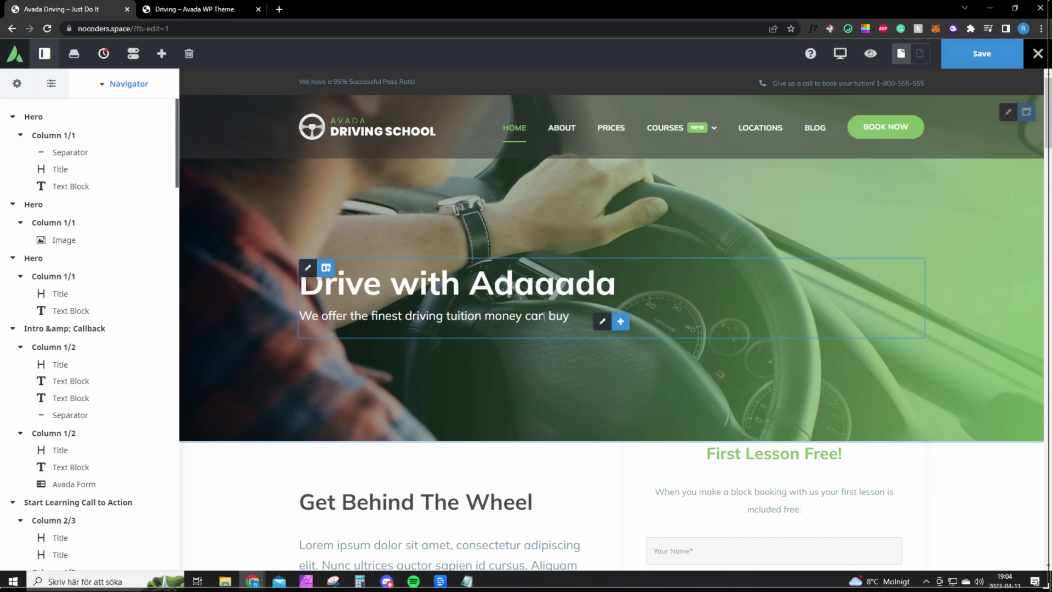
click(979, 61)
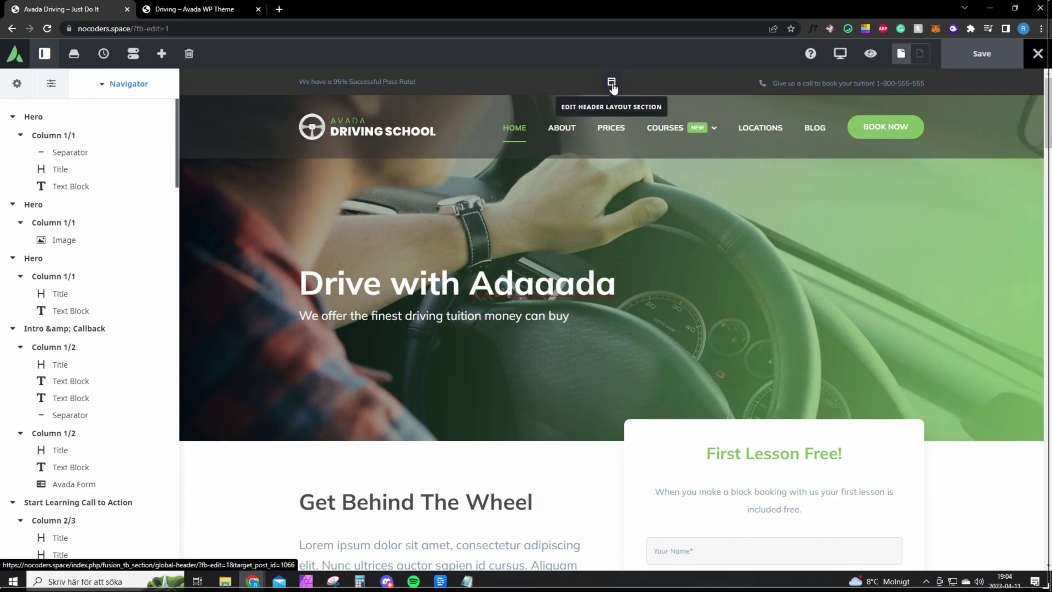
click(613, 84)
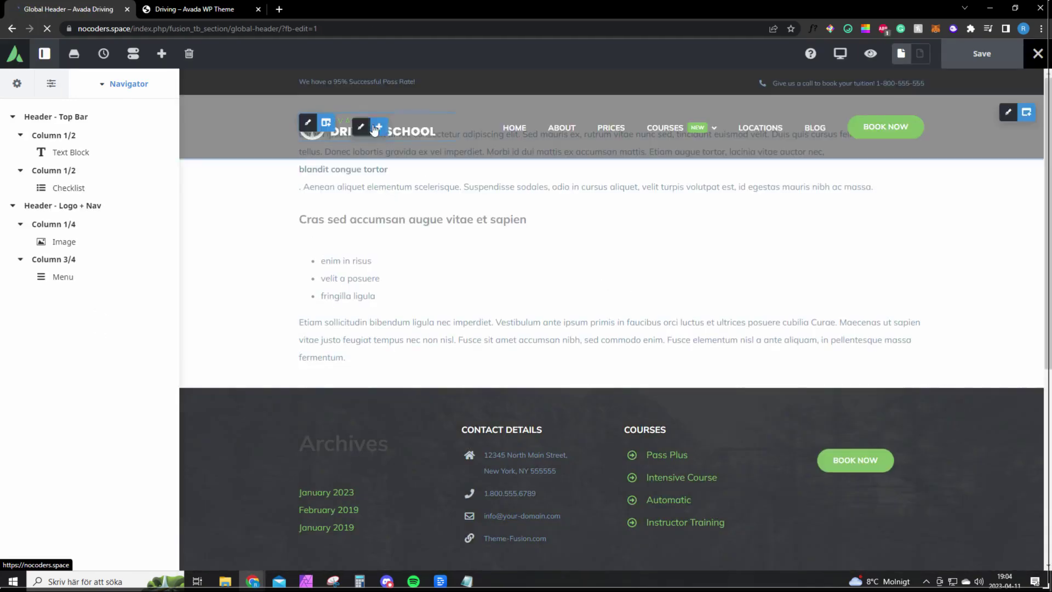
click(362, 128)
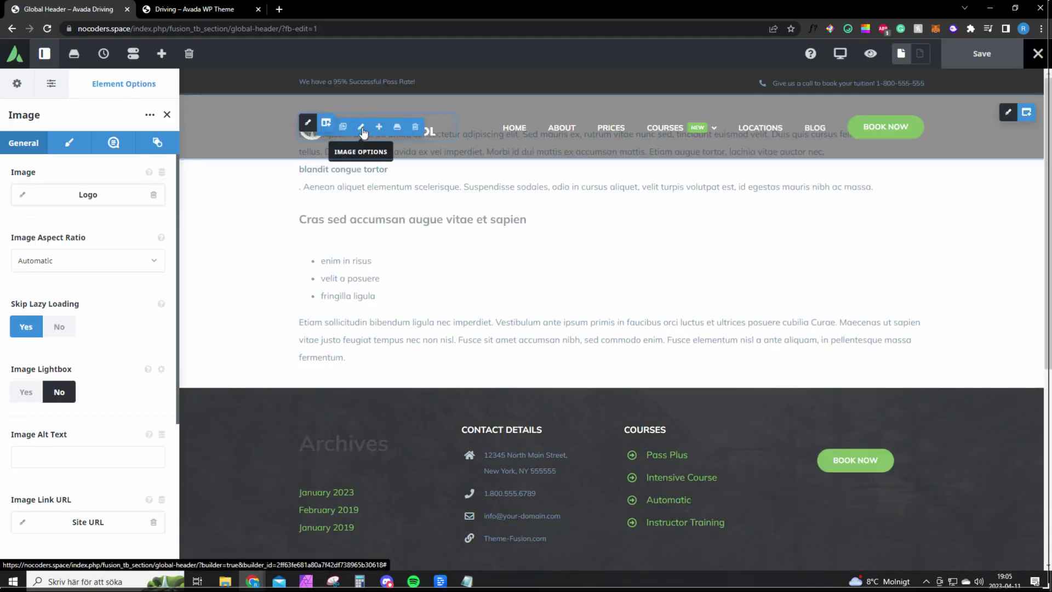
click(154, 195)
click(89, 227)
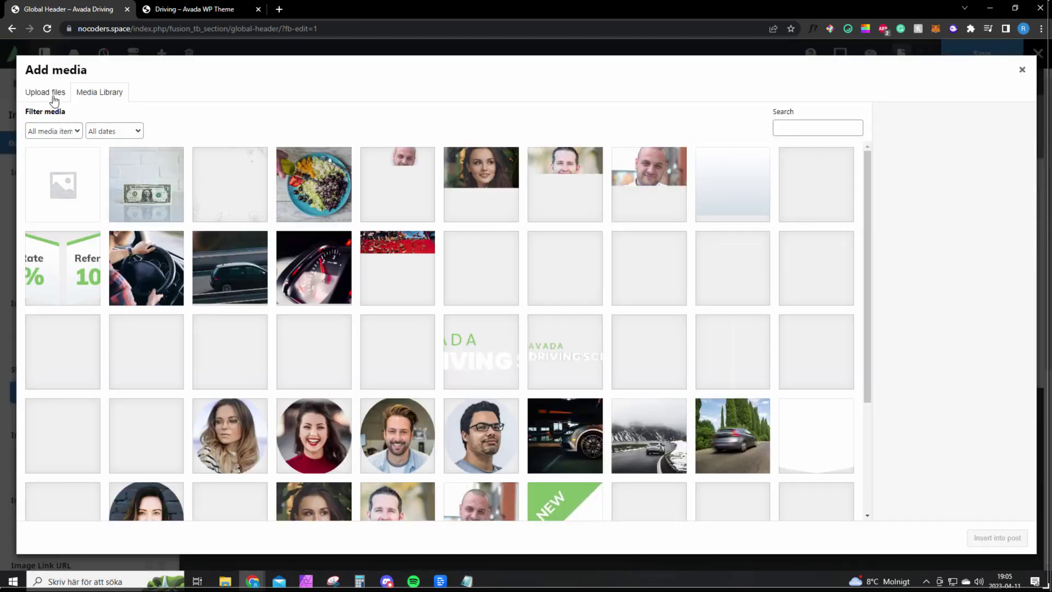
click(57, 97)
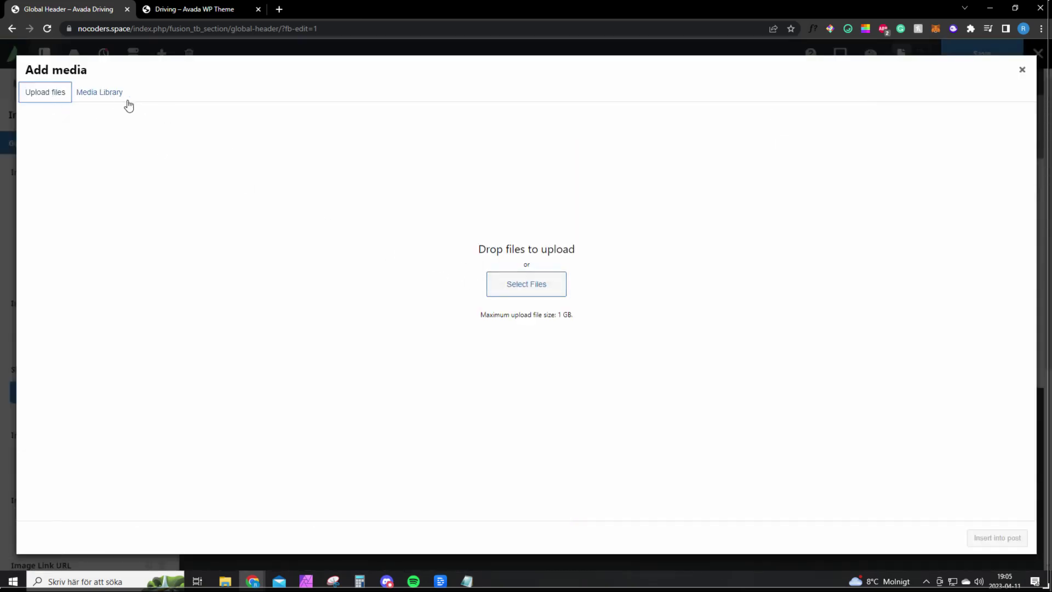
click(104, 99)
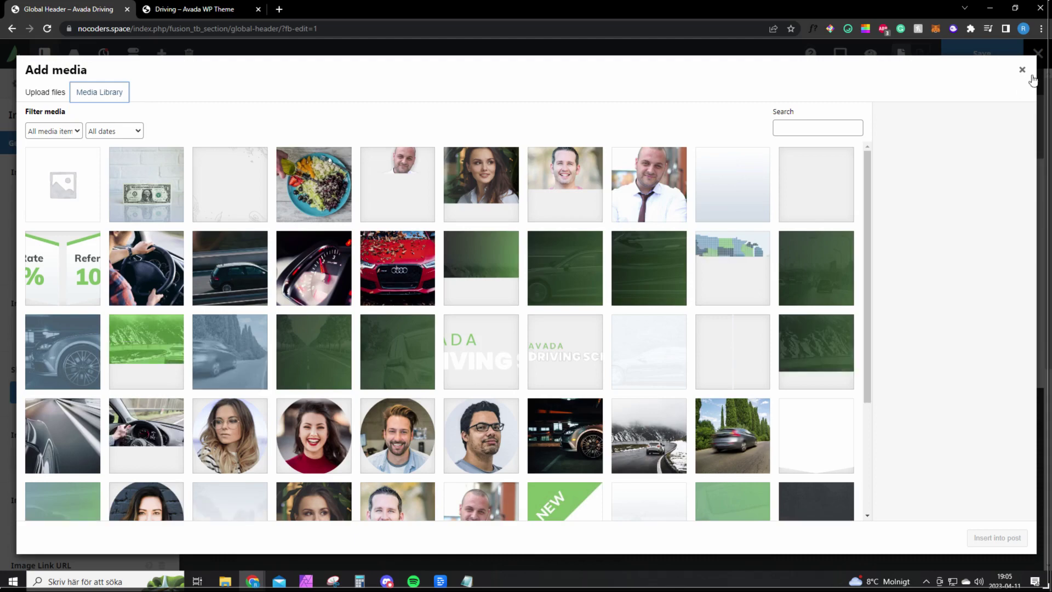
click(1022, 70)
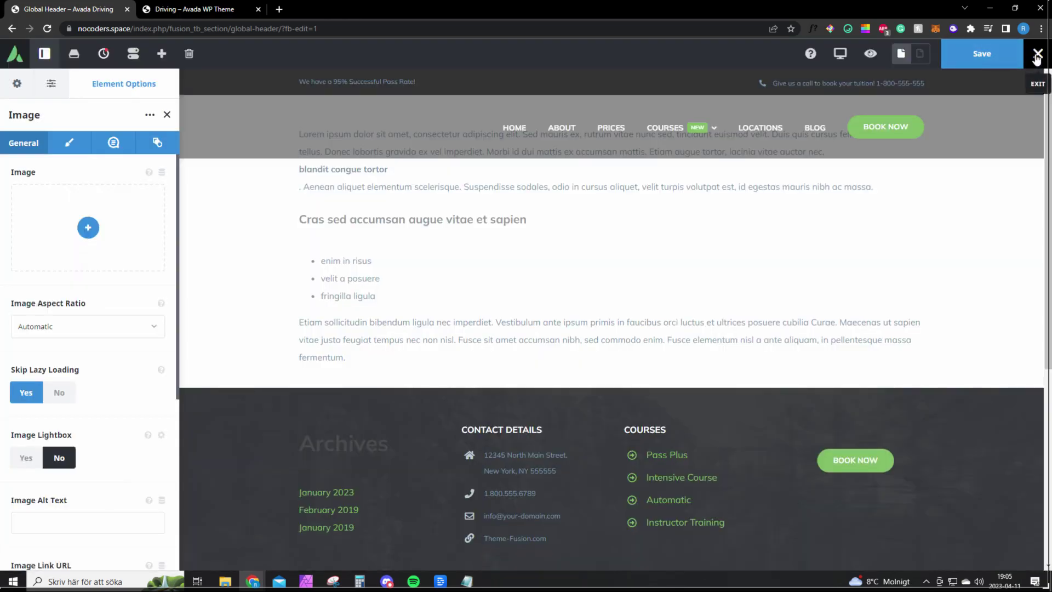
mouse_move(1038, 59)
click(997, 125)
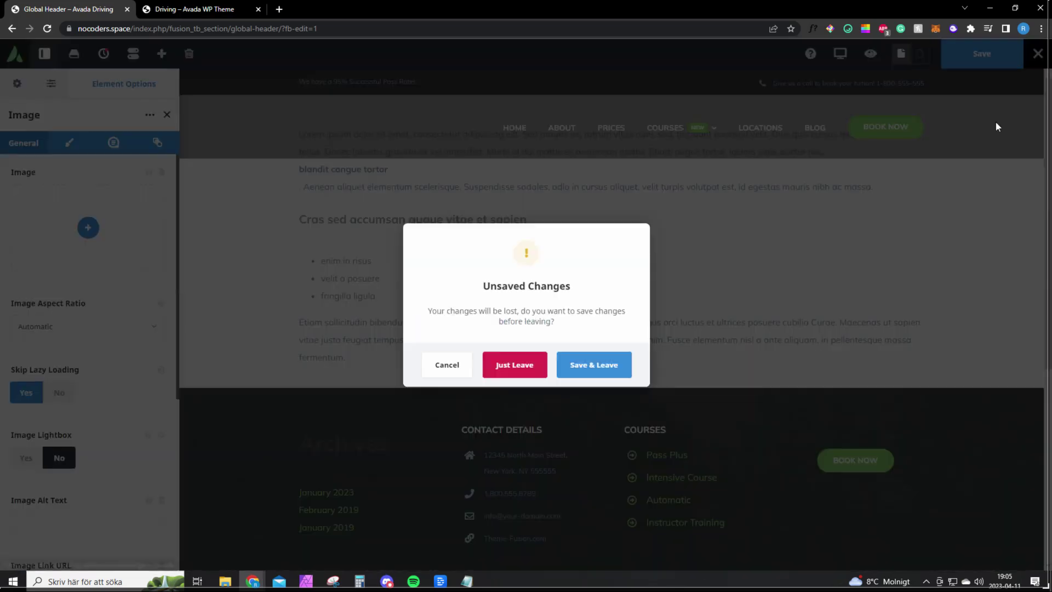
click(508, 371)
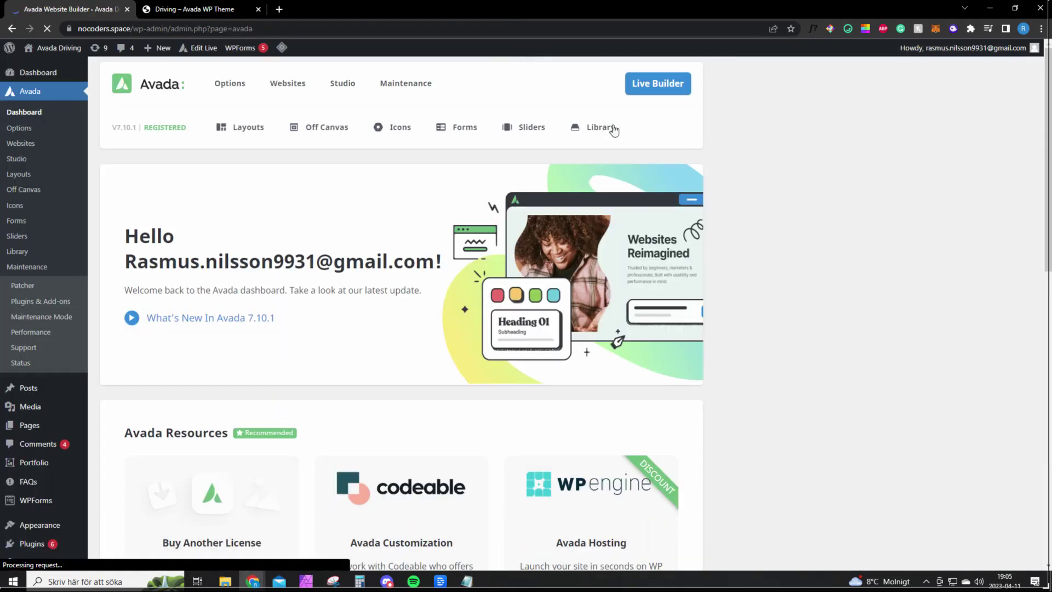
click(652, 84)
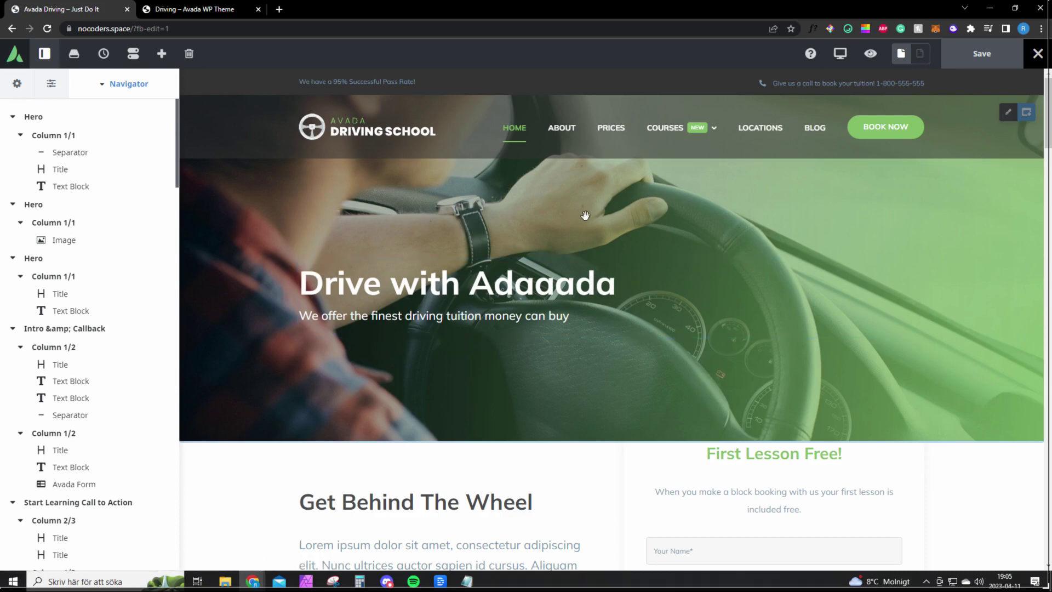
Delete the callback form under First Lesson Free!
scroll(498, 249, down, 7)
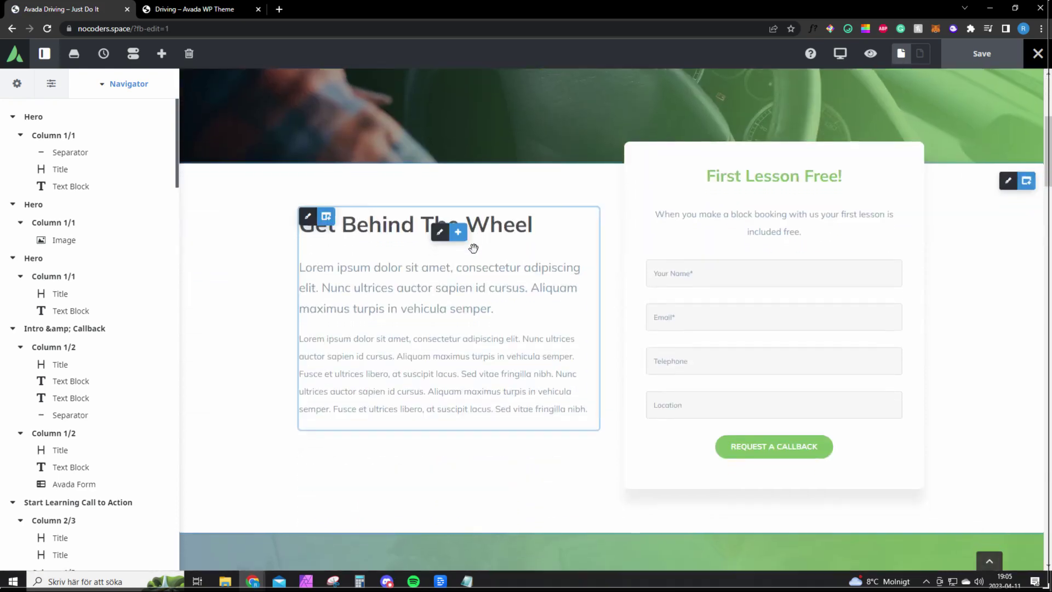
scroll(733, 315, up, 1)
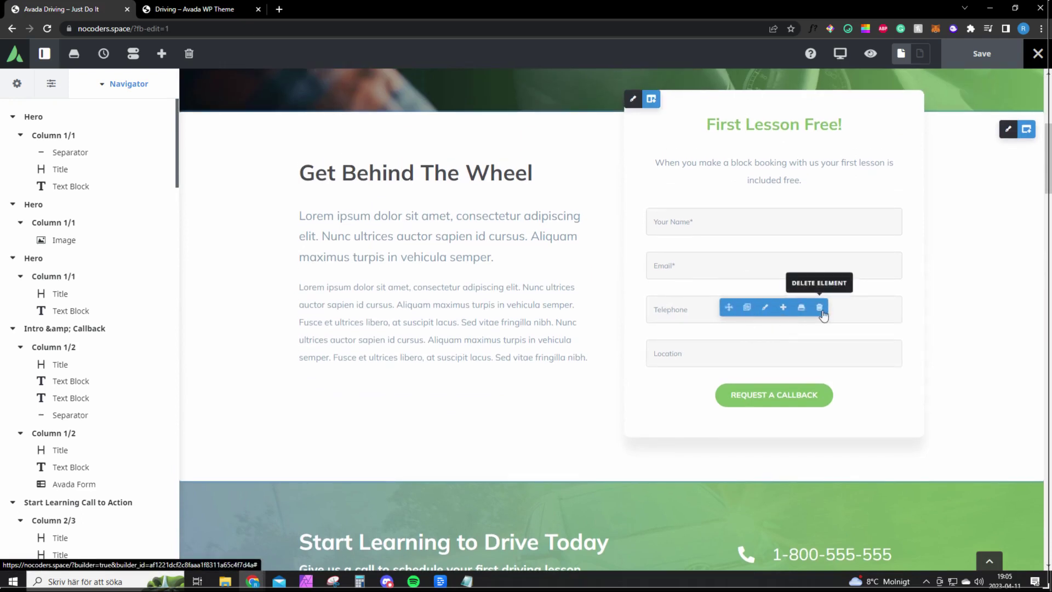
click(820, 309)
Replace the lead paragraph with 'Lodasdasd' and save the homepage with Ctrl+S
drag(508, 257, 301, 215)
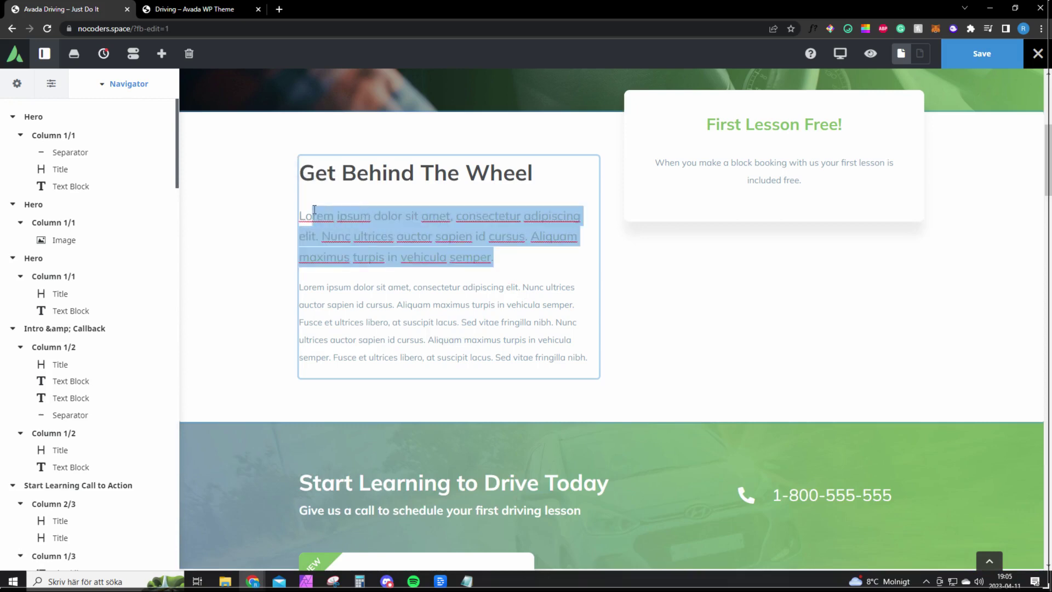
text(Lodestand)
key(ctrl+s)
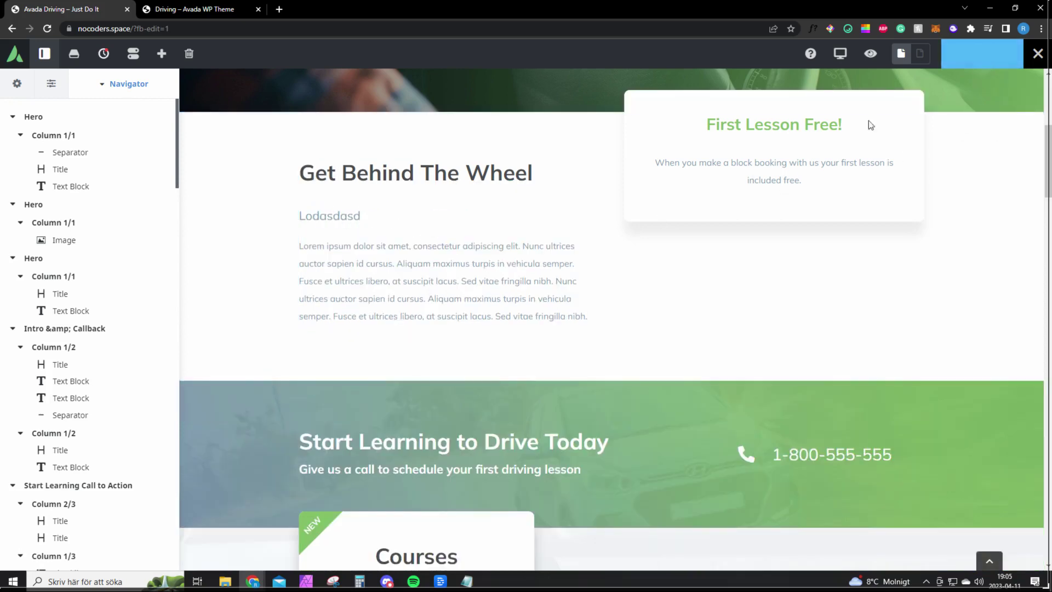
scroll(567, 237, down, 4)
scroll(568, 238, down, 2)
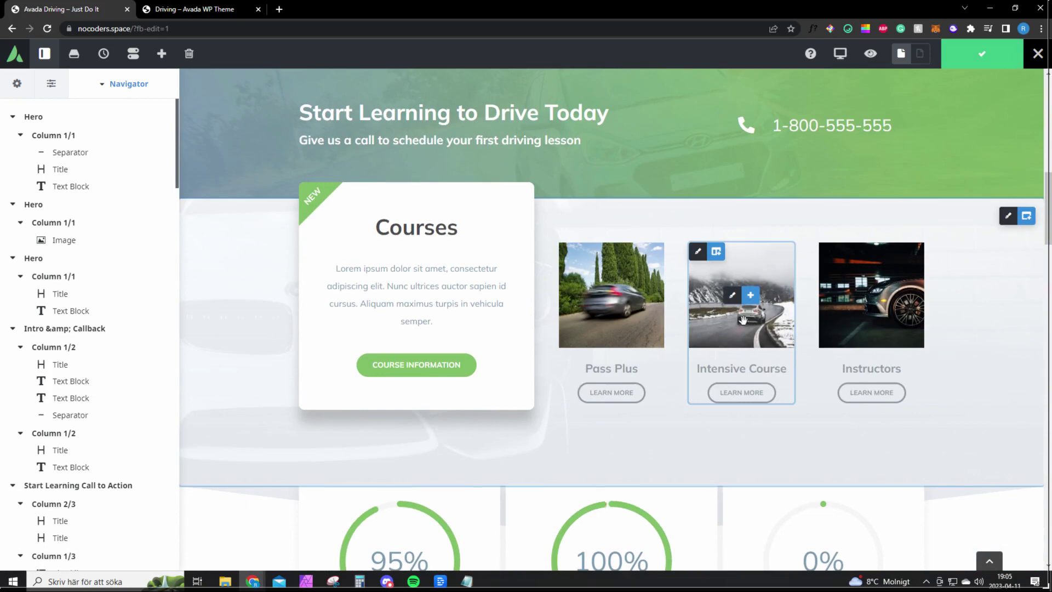
scroll(554, 325, down, 1)
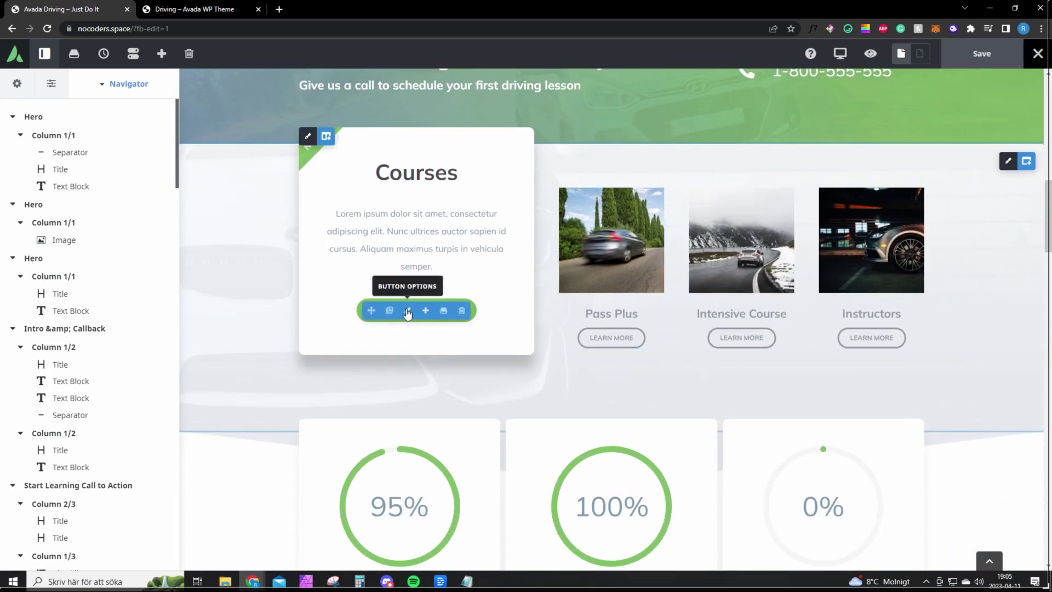
Open the Course Information button's settings and select its link address and label text
click(408, 312)
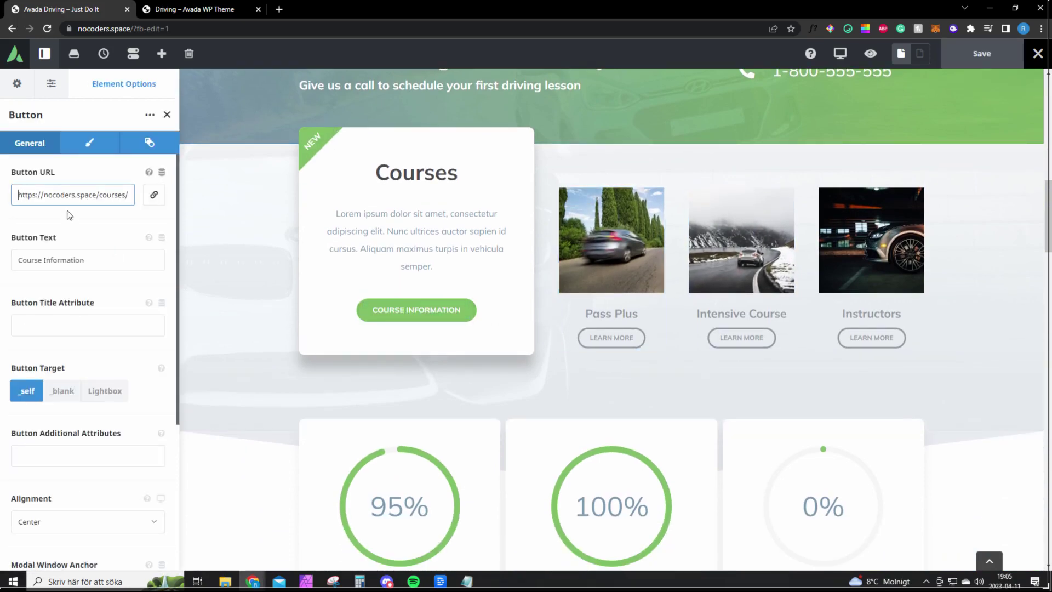
triple_click(29, 195)
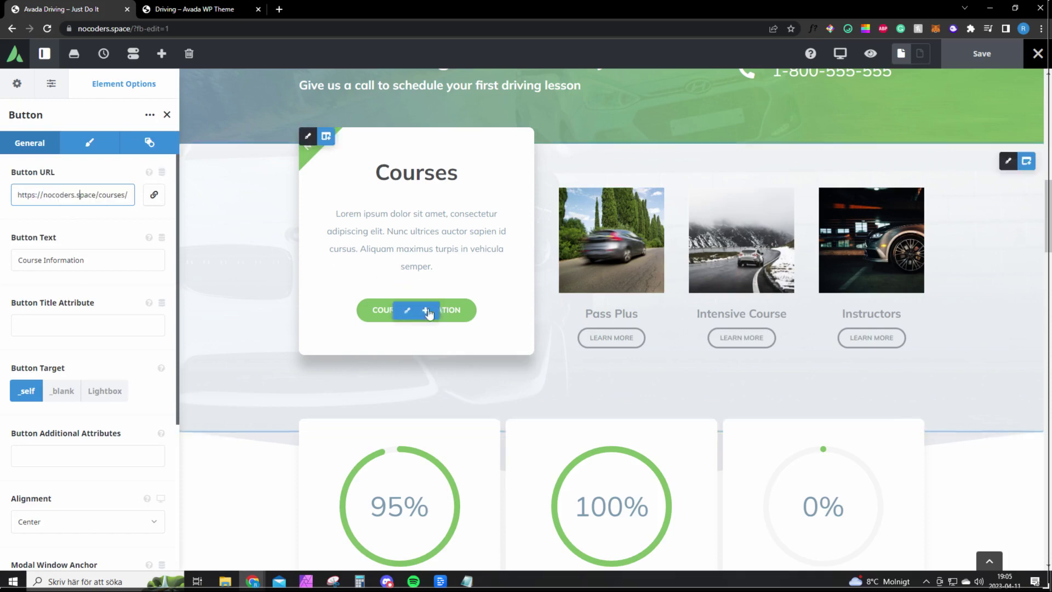
drag(76, 195, 128, 195)
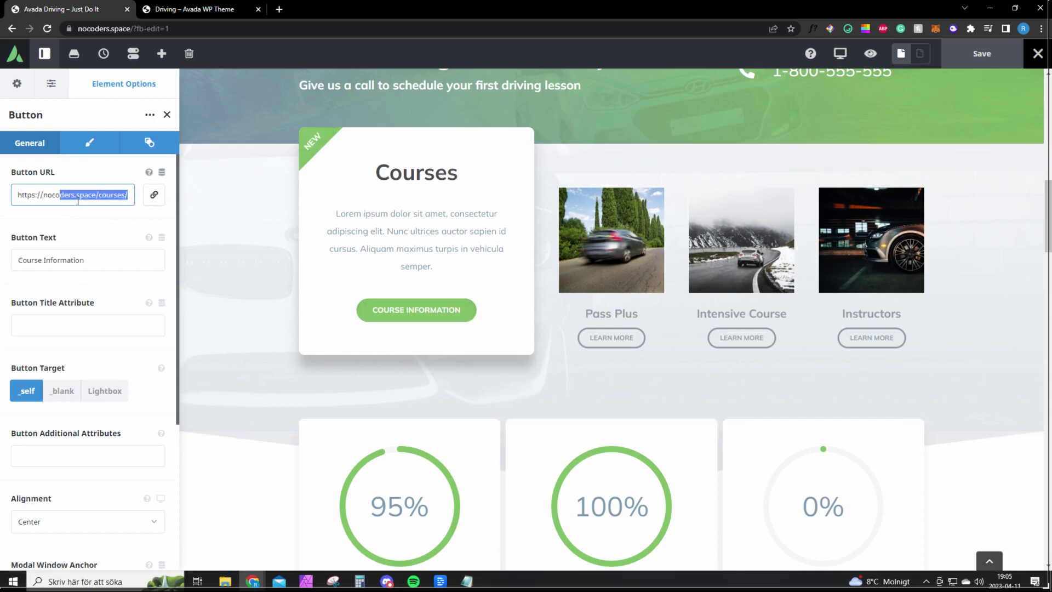
click(76, 195)
triple_click(55, 262)
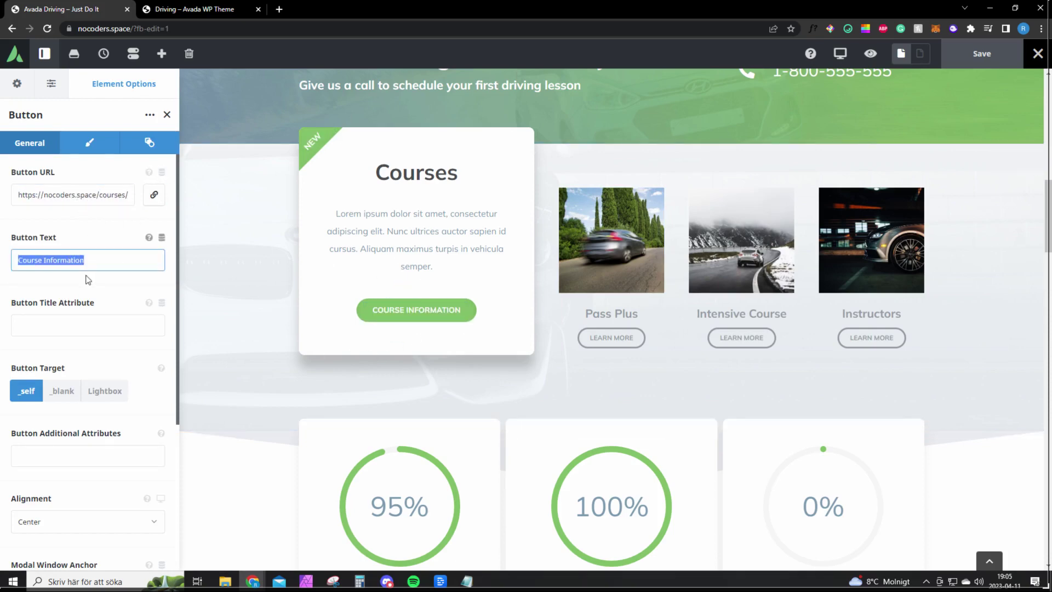
Try Left alignment for the button, restore it to Center, and save the homepage
scroll(104, 329, down, 1)
click(74, 466)
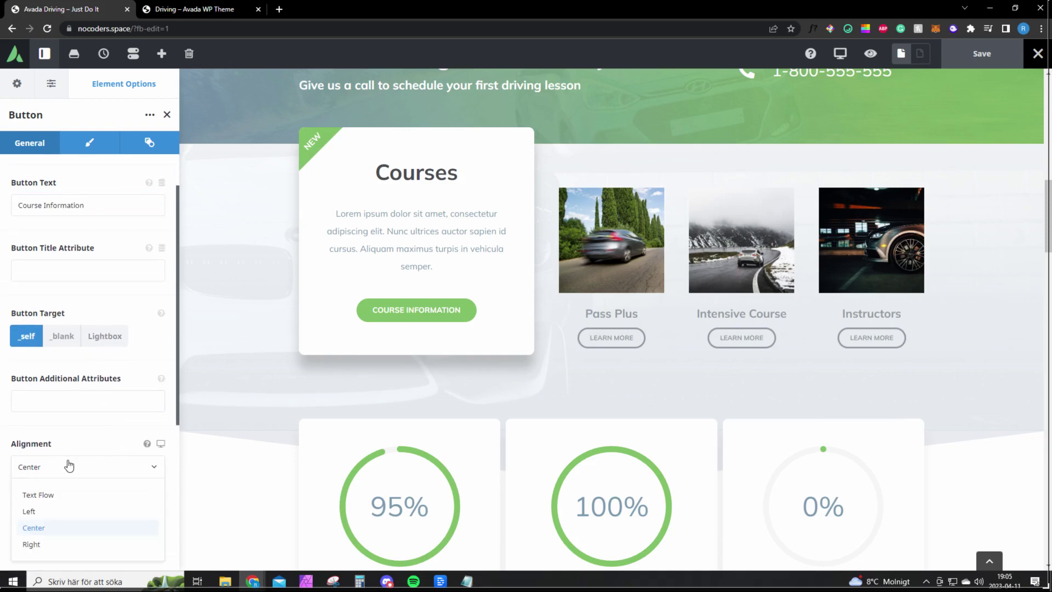
click(73, 513)
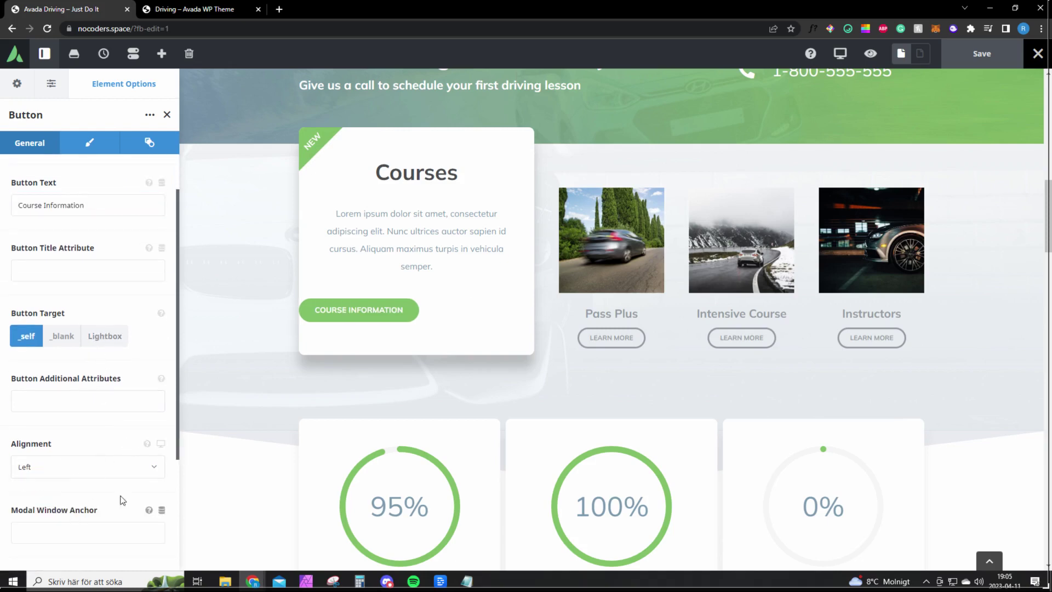
click(52, 470)
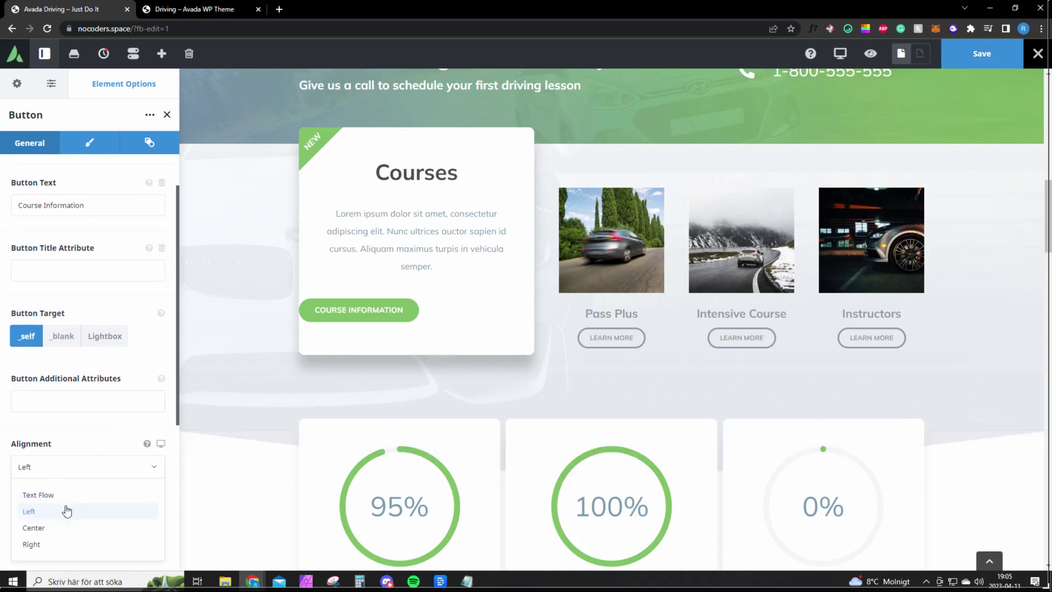
click(34, 528)
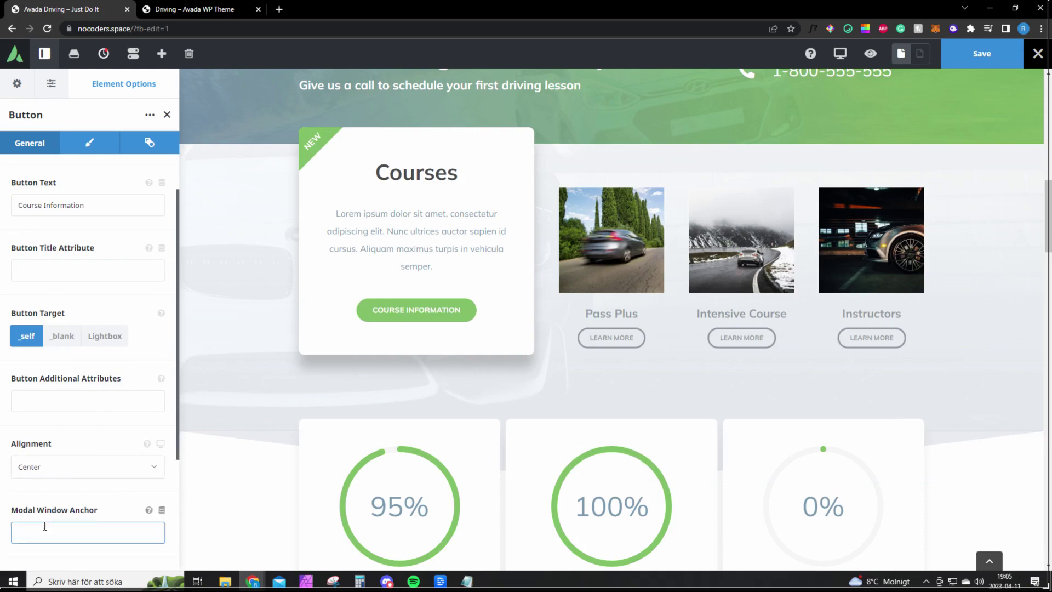
click(984, 66)
scroll(485, 373, down, 10)
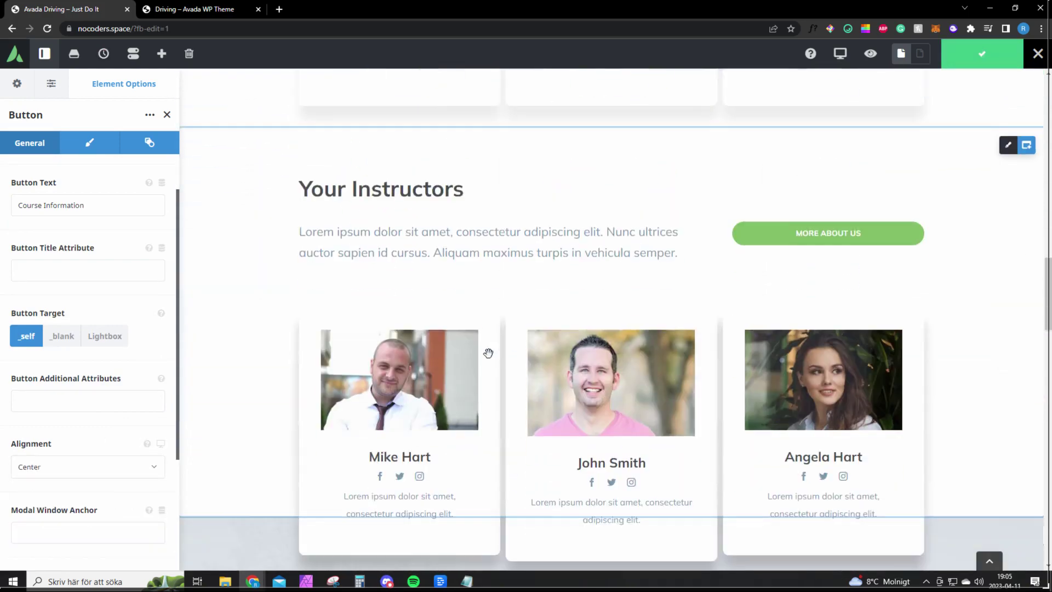
scroll(488, 353, down, 10)
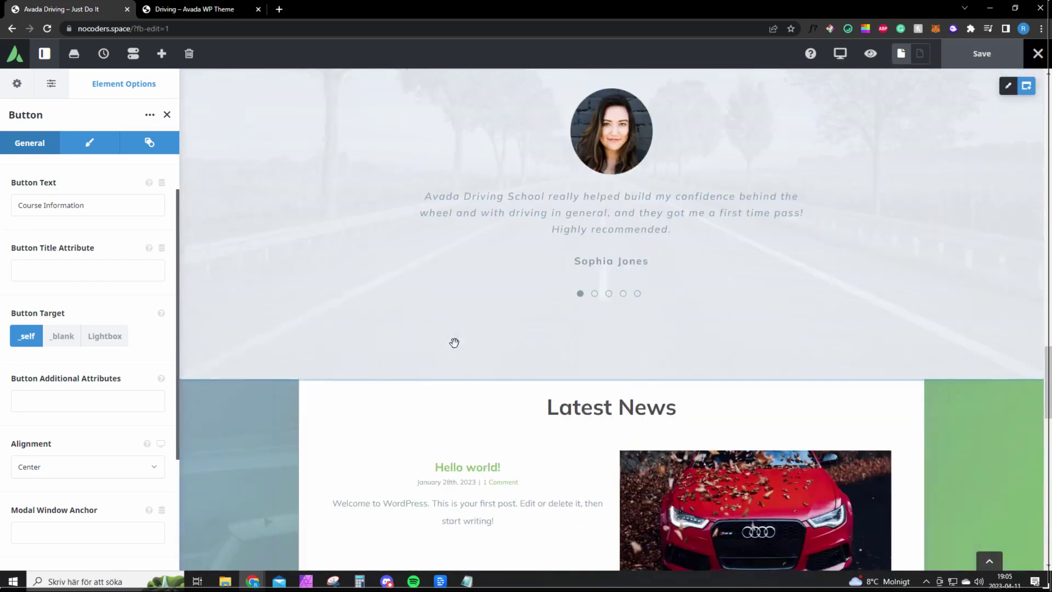
scroll(455, 342, down, 12)
scroll(422, 351, up, 2)
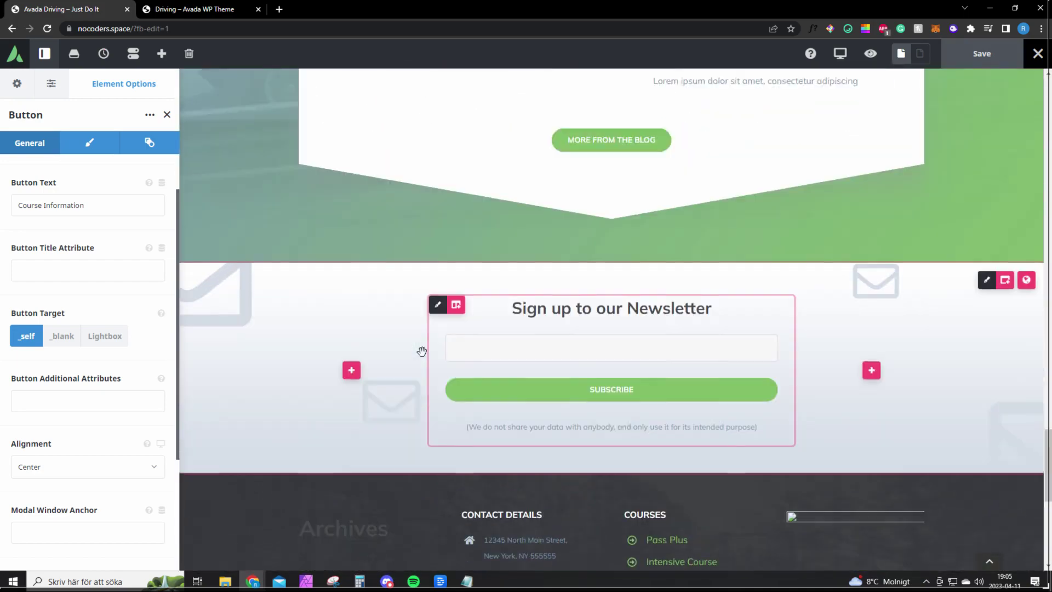
scroll(421, 351, up, 12)
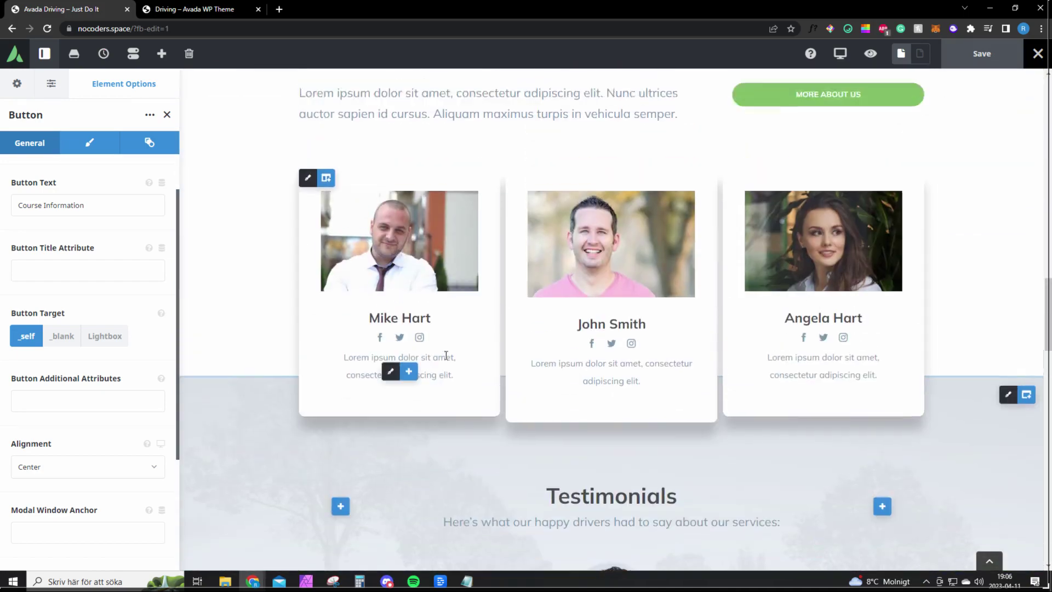
scroll(446, 356, up, 15)
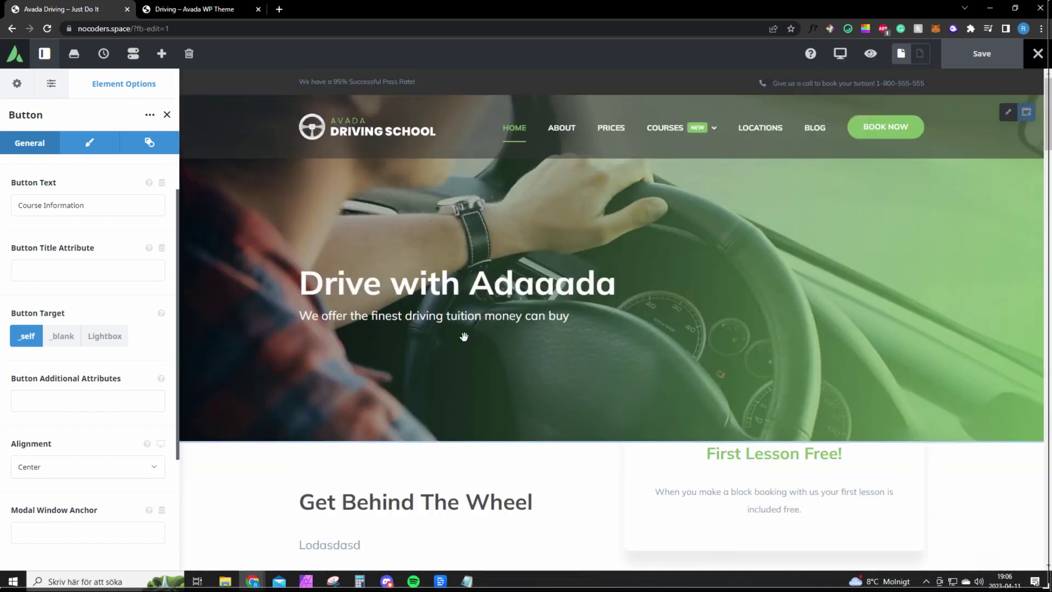